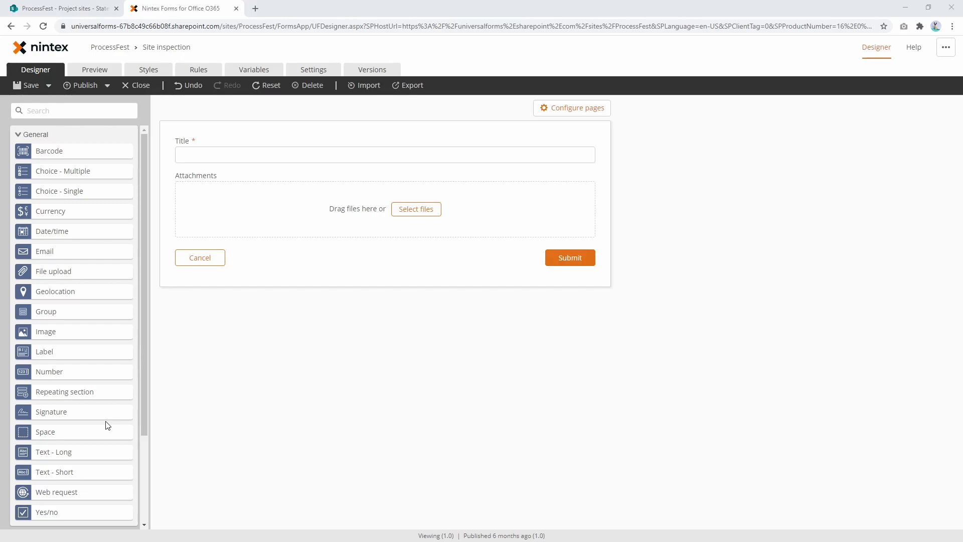
# Review the Project sites list in SharePoint, then come back to the form designer
pyautogui.click(88, 5)
pyautogui.scroll(7, 366, 227)
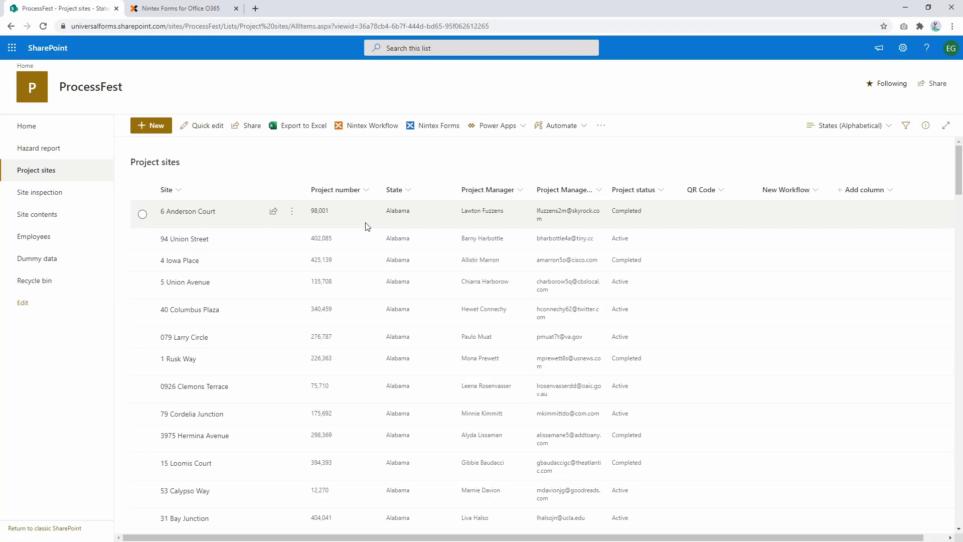
pyautogui.click(219, 6)
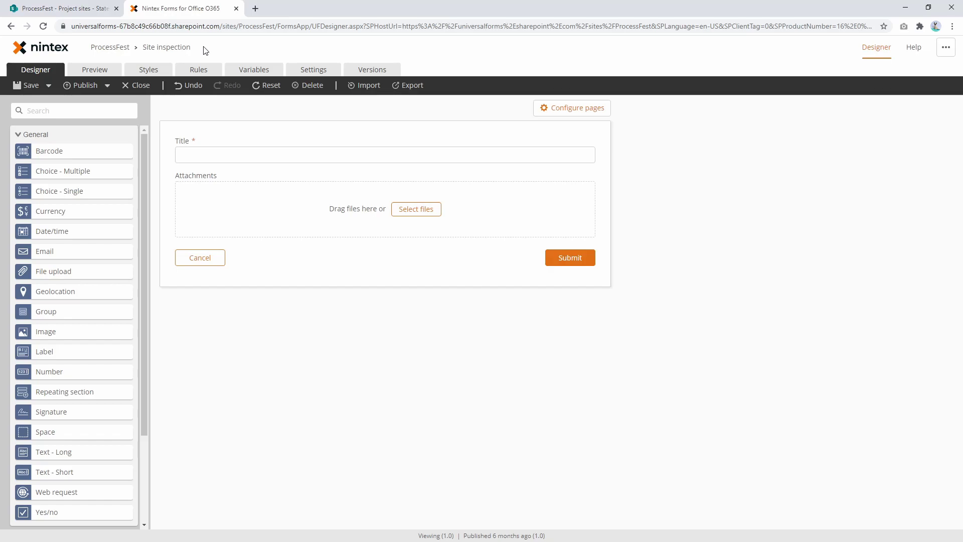
pyautogui.scroll(-2, 106, 456)
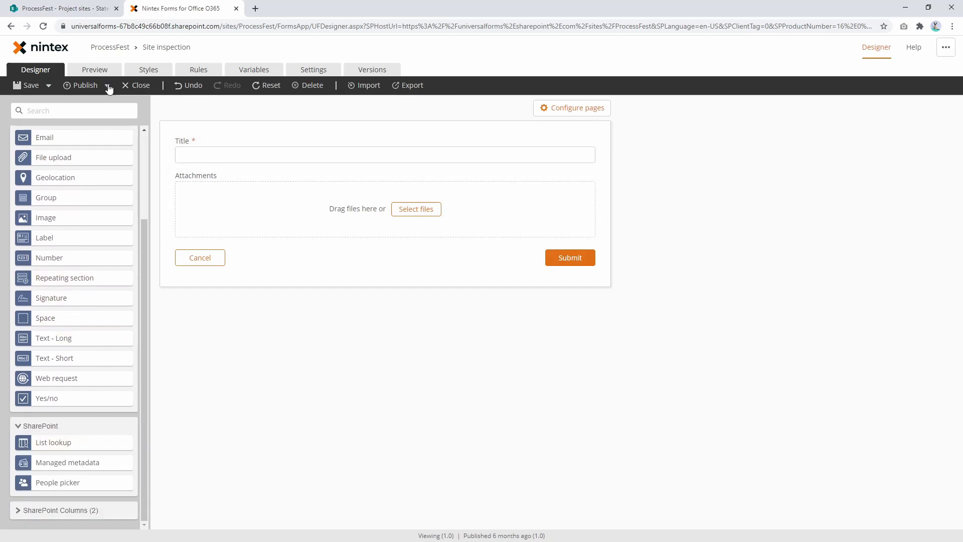
pyautogui.click(65, 8)
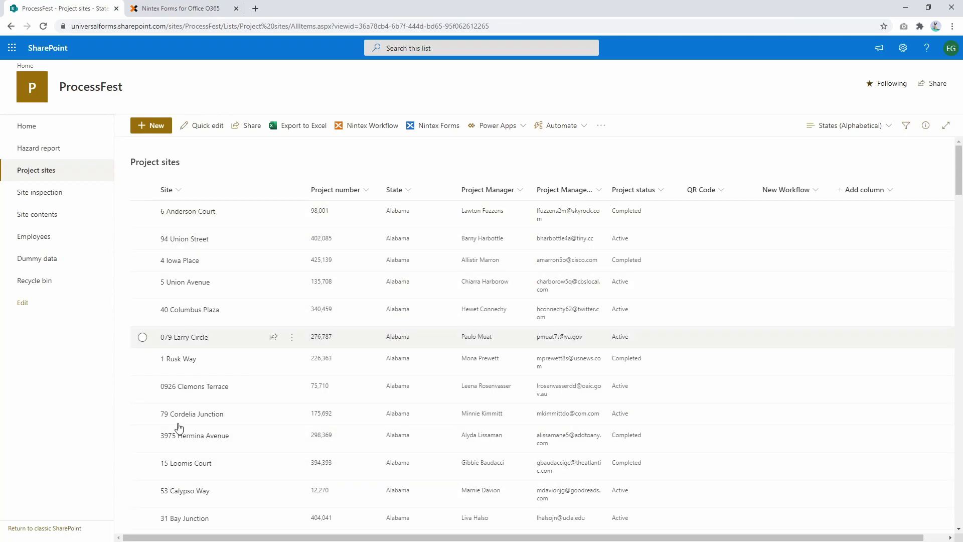
pyautogui.click(205, 5)
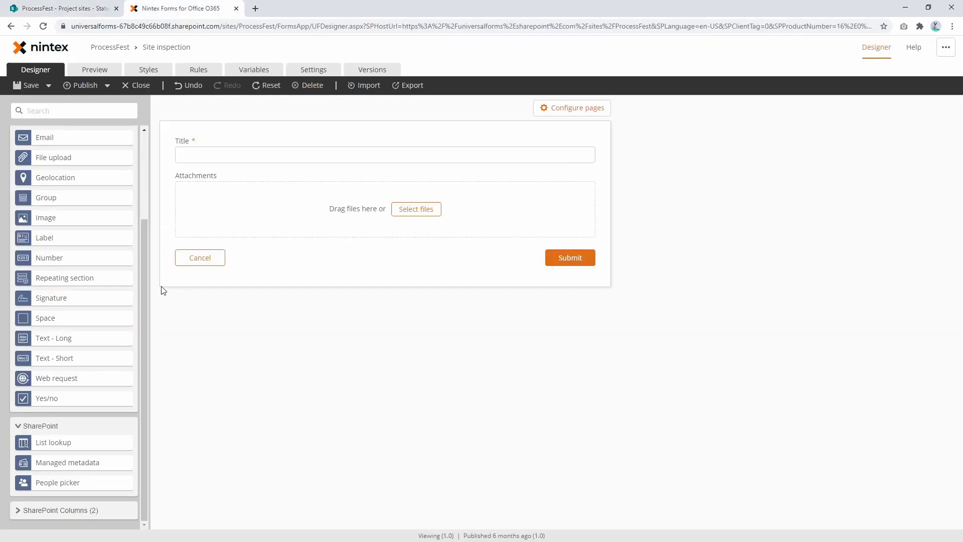
# Add a List lookup control below Title and set its Title to Sites
pyautogui.moveTo(60, 443); pyautogui.dragTo(299, 177)
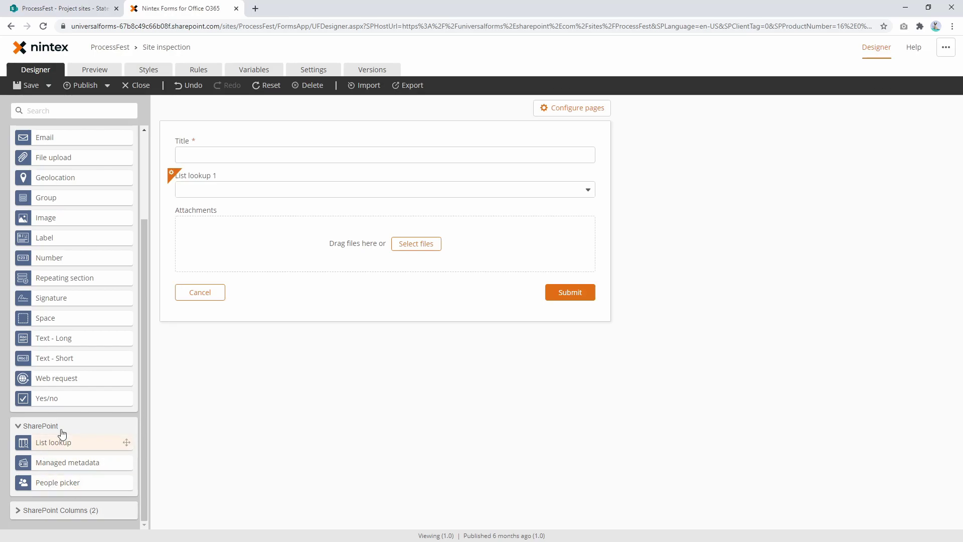
pyautogui.click(259, 191)
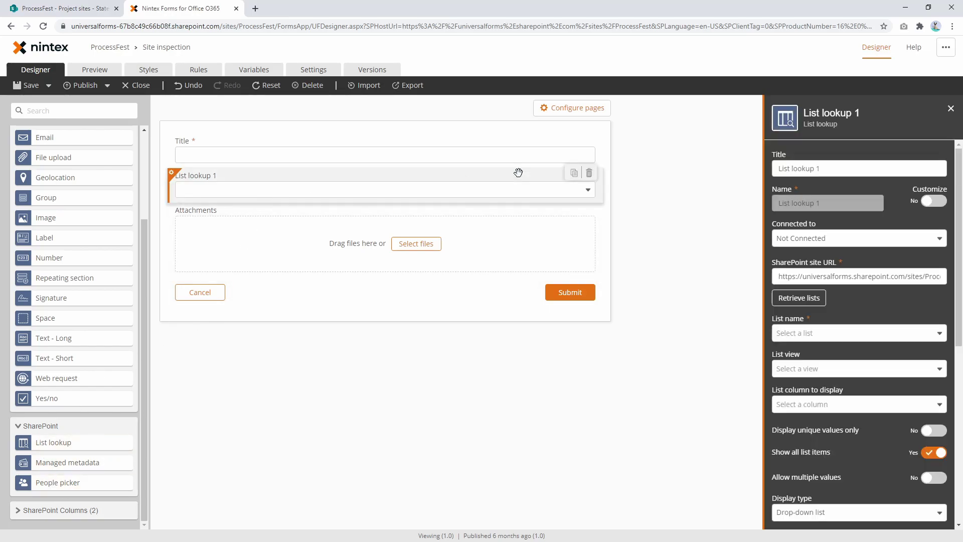
pyautogui.tripleClick(830, 168)
pyautogui.write('Sites')
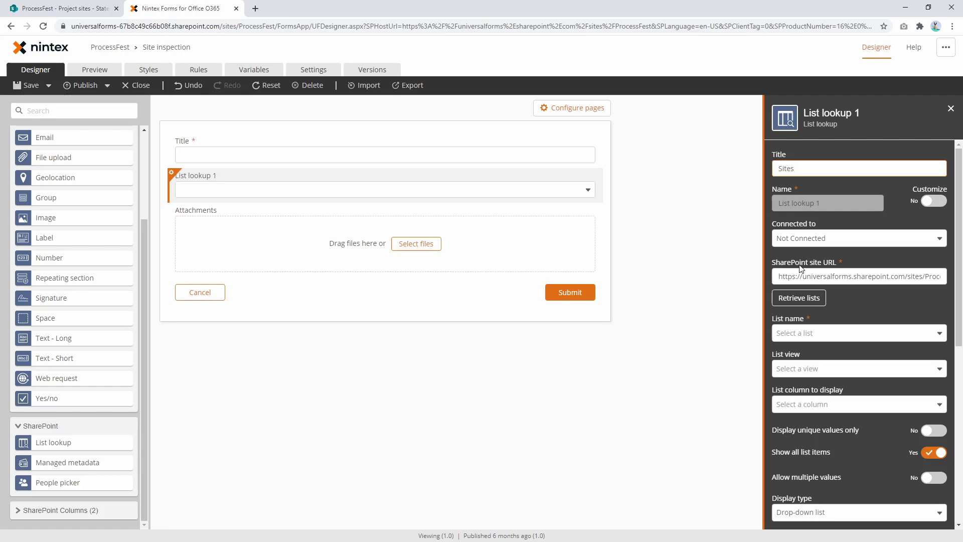
# Retrieve the site's lists and choose Project sites as the lookup's source list
pyautogui.click(806, 301)
pyautogui.click(863, 334)
pyautogui.scroll(-1, 837, 402)
pyautogui.scroll(-3, 837, 402)
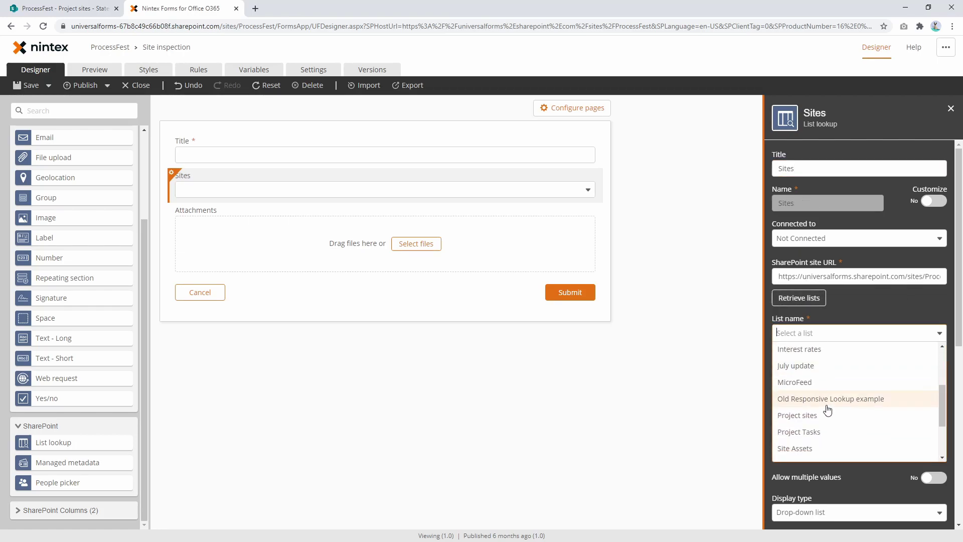
pyautogui.click(810, 363)
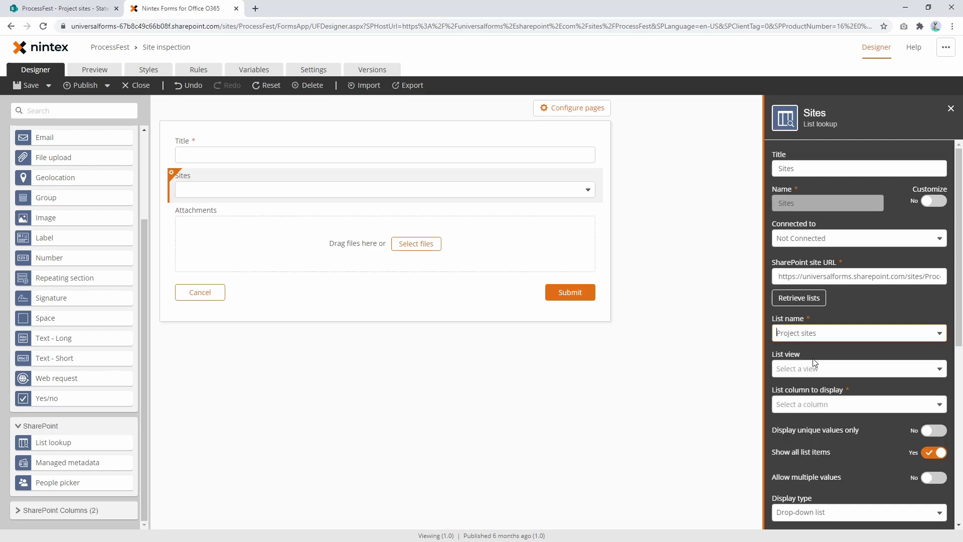
pyautogui.click(70, 5)
pyautogui.click(171, 6)
# Set the lookup's List view to Default View, comparing against the list's All Items view
pyautogui.click(813, 369)
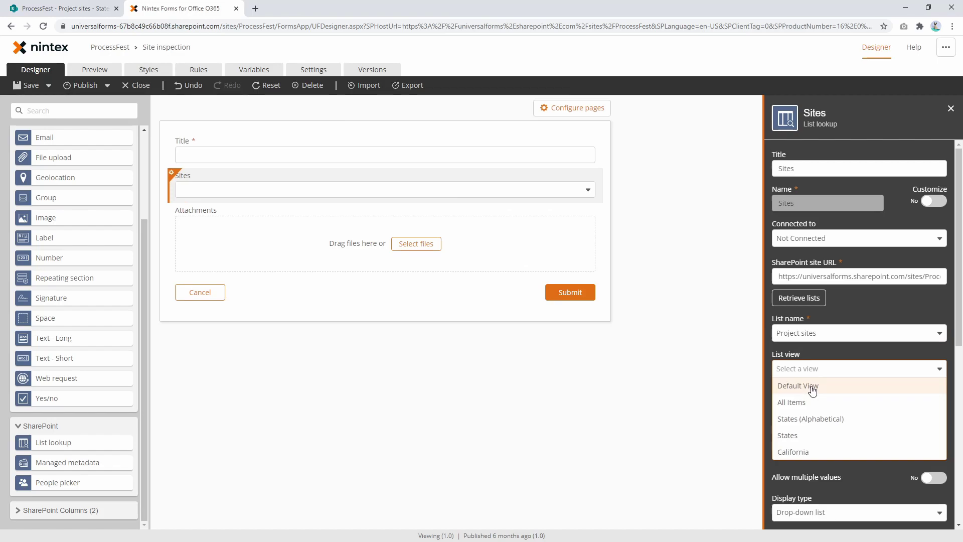
pyautogui.click(812, 386)
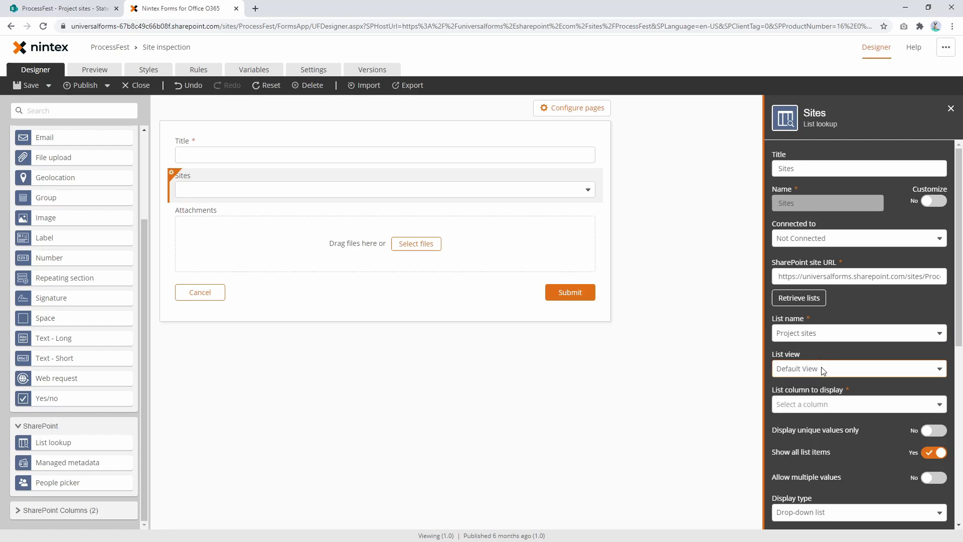
pyautogui.click(60, 8)
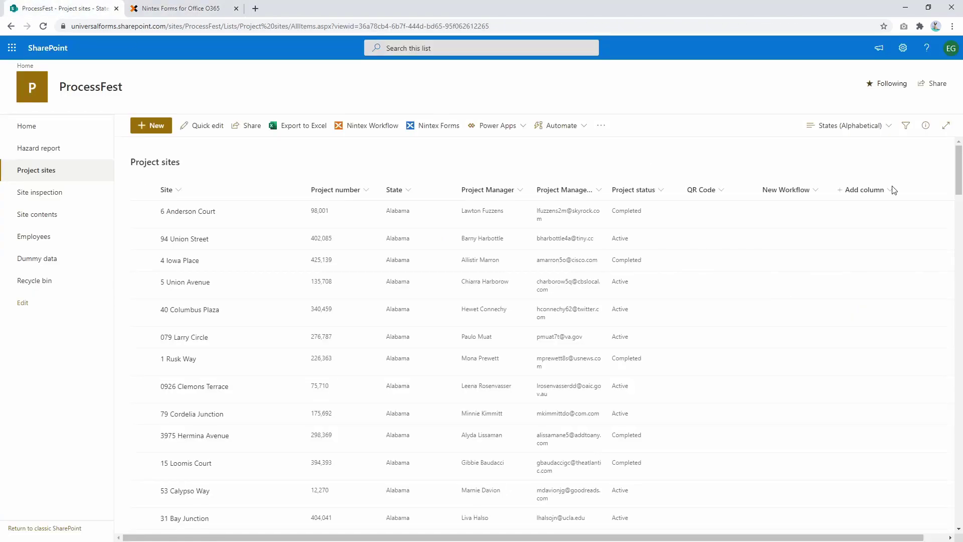
pyautogui.click(888, 126)
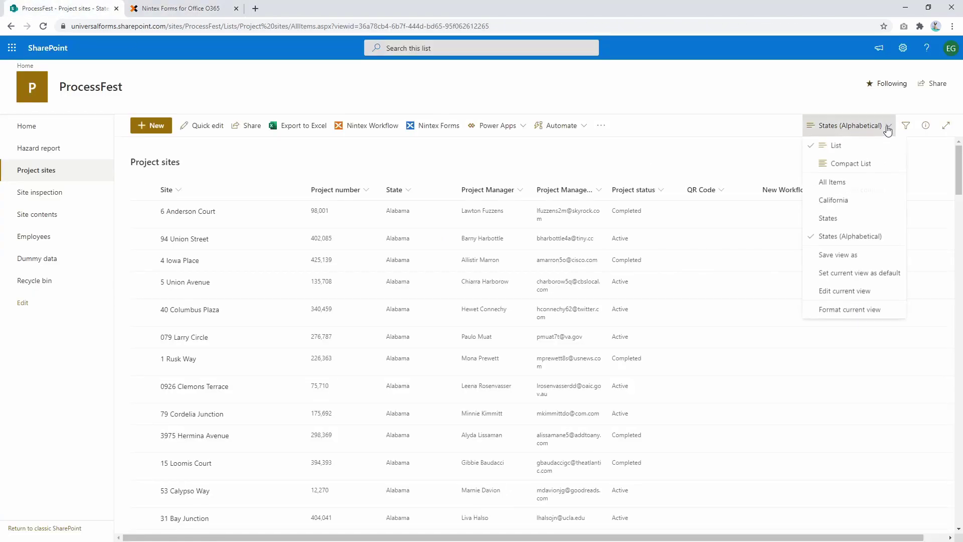
pyautogui.click(836, 184)
pyautogui.click(181, 8)
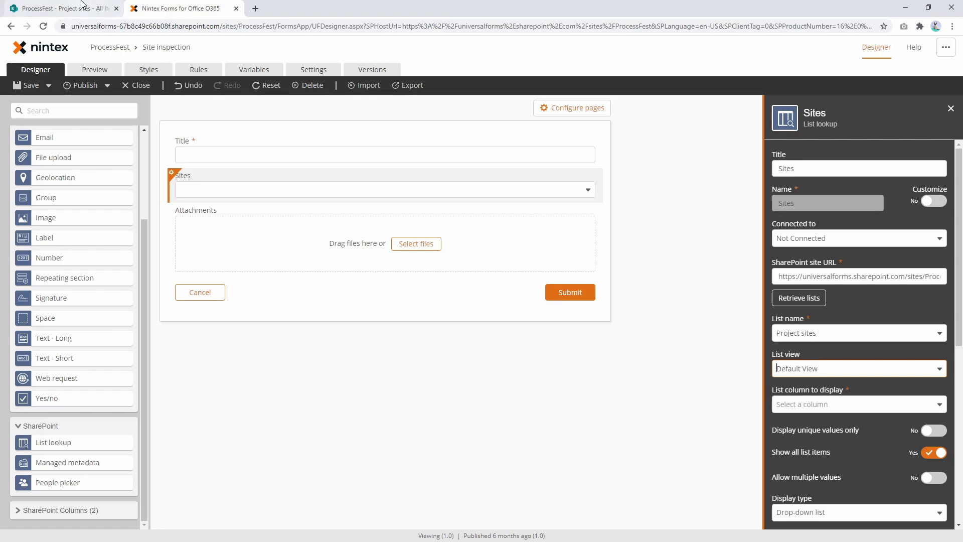
pyautogui.click(93, 10)
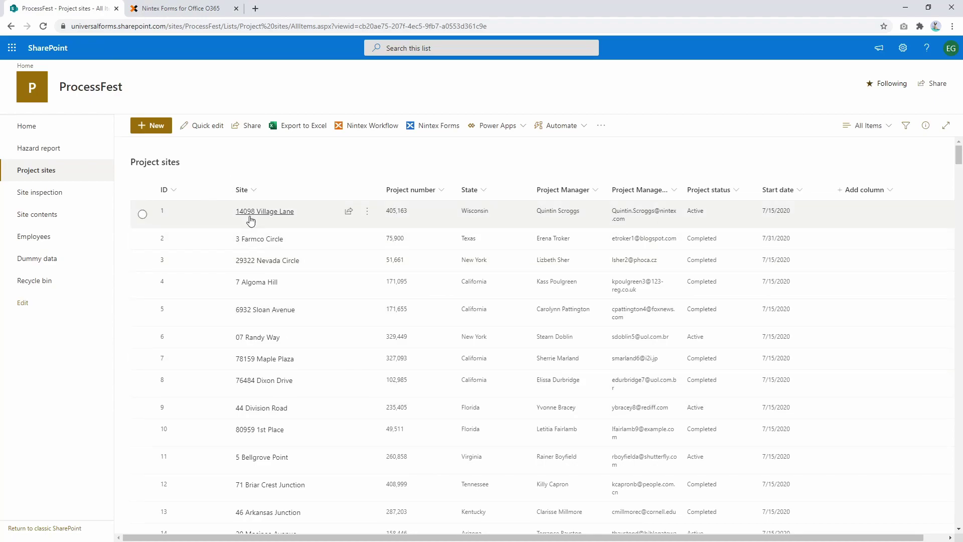
pyautogui.click(206, 6)
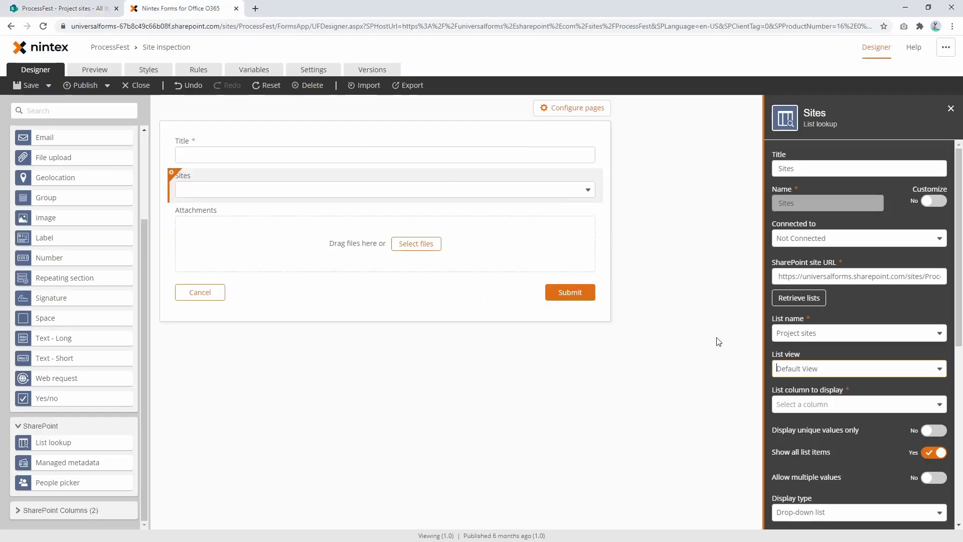
# Display the Site column in the Sites lookup and preview the form
pyautogui.click(867, 404)
pyautogui.scroll(-5, 823, 476)
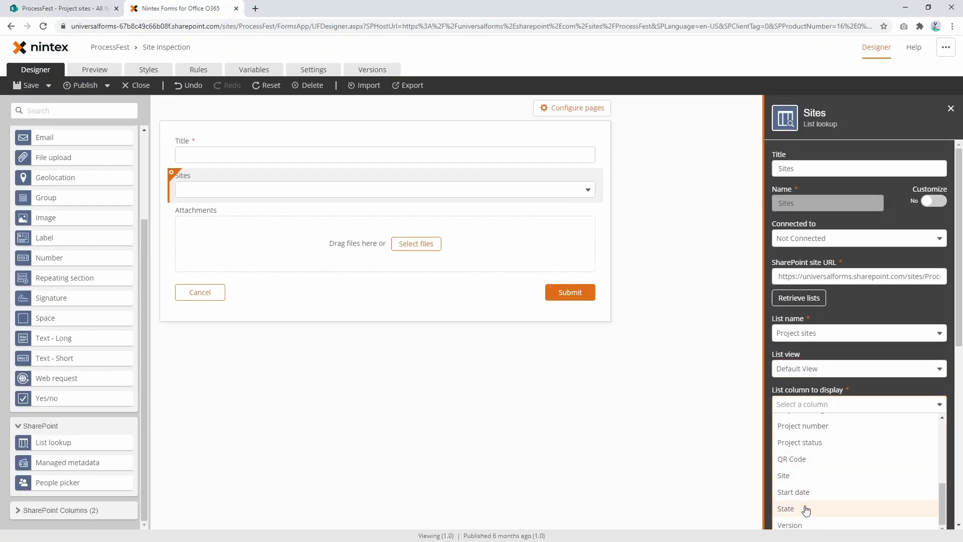
pyautogui.click(801, 477)
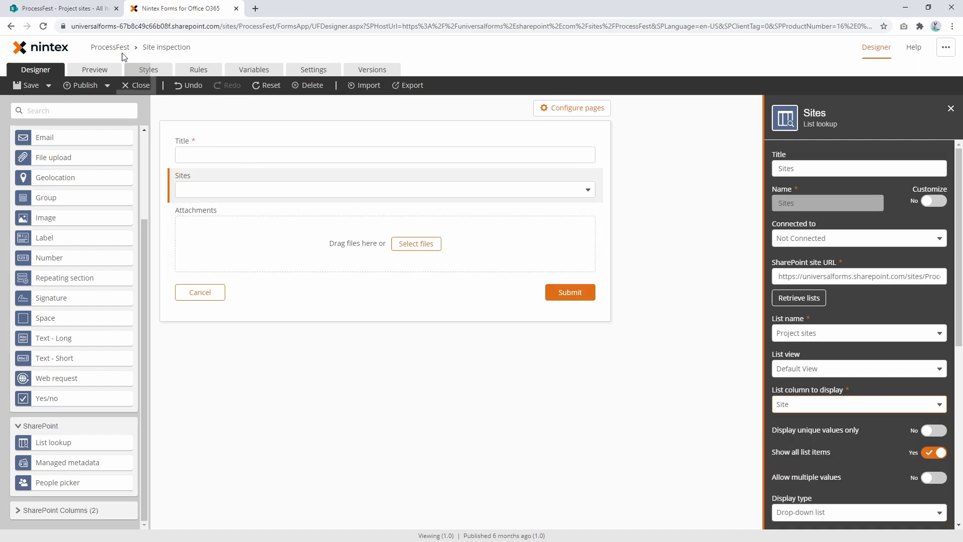
pyautogui.click(102, 70)
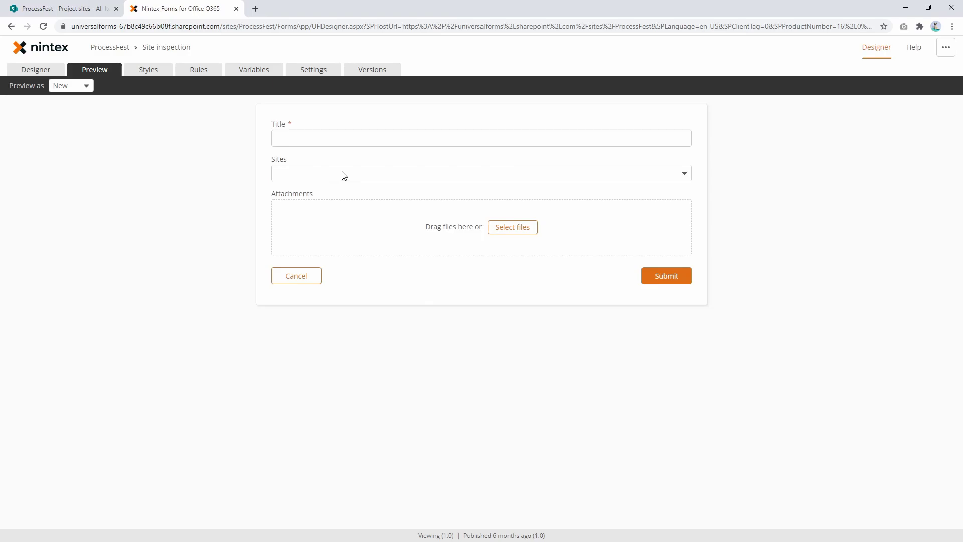
# Scroll through the previewed Sites dropdown's addresses, then type pin to filter them
pyautogui.click(344, 175)
pyautogui.scroll(-10, 387, 230)
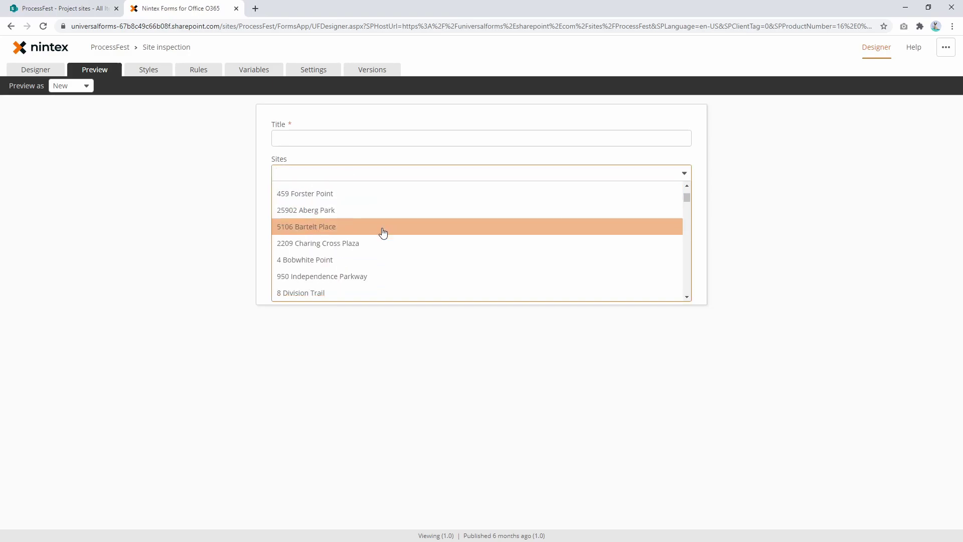
pyautogui.scroll(-10, 371, 227)
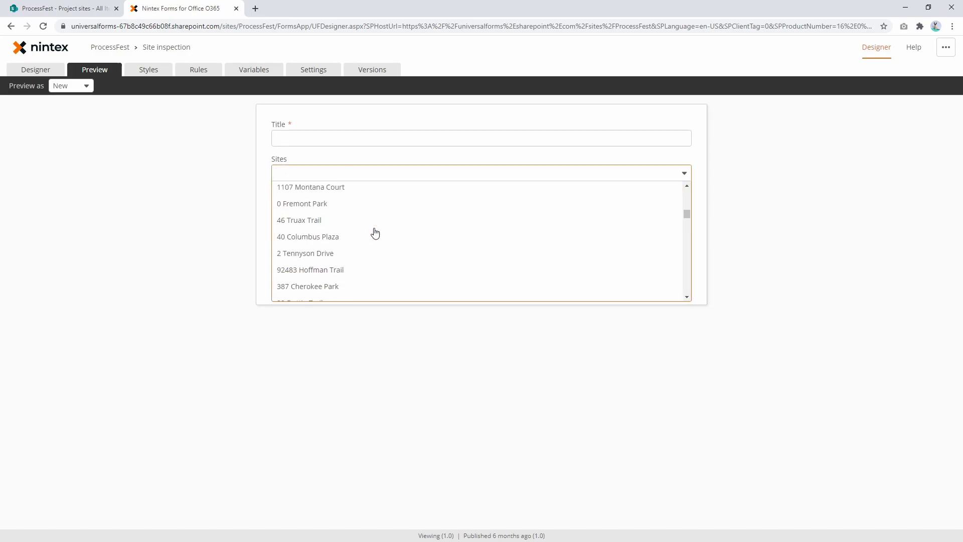
pyautogui.scroll(-10, 370, 227)
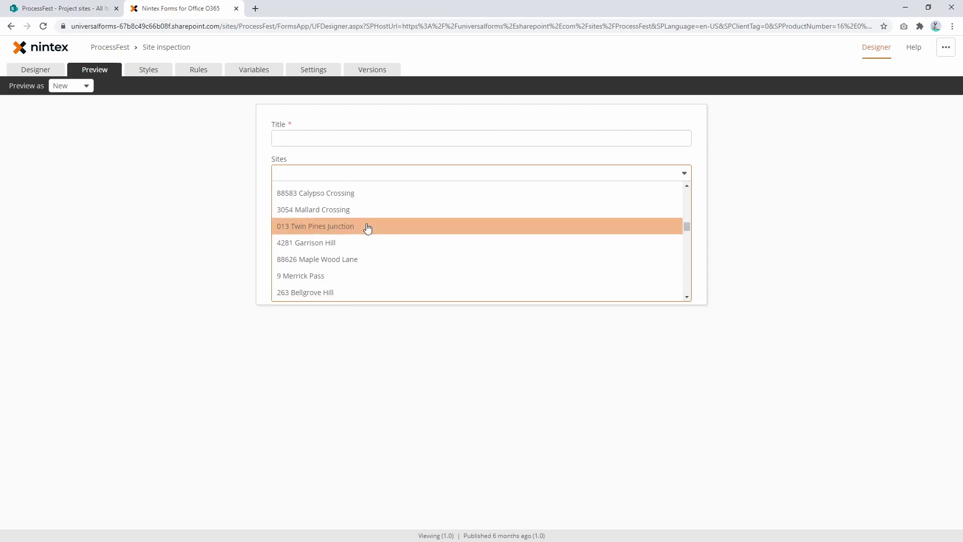
pyautogui.scroll(-10, 363, 227)
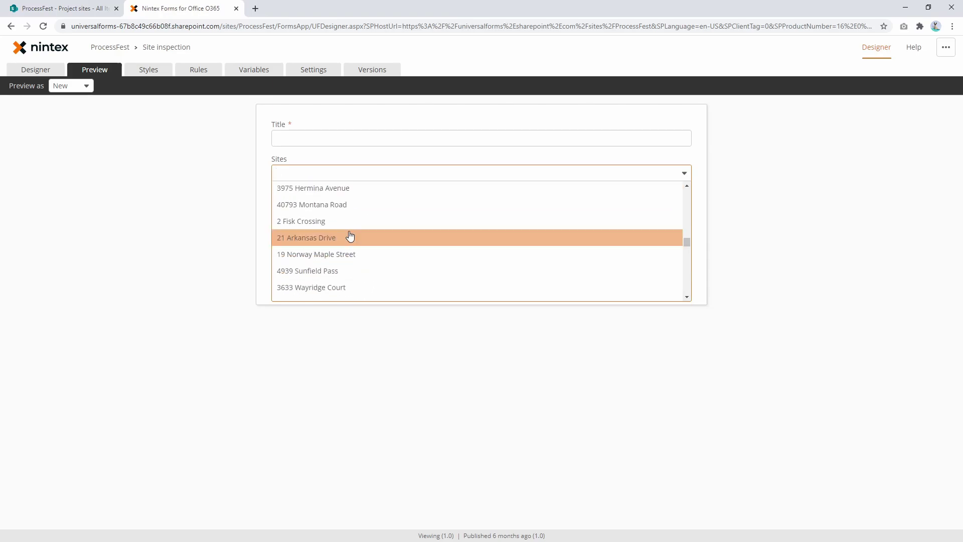
pyautogui.scroll(-10, 348, 245)
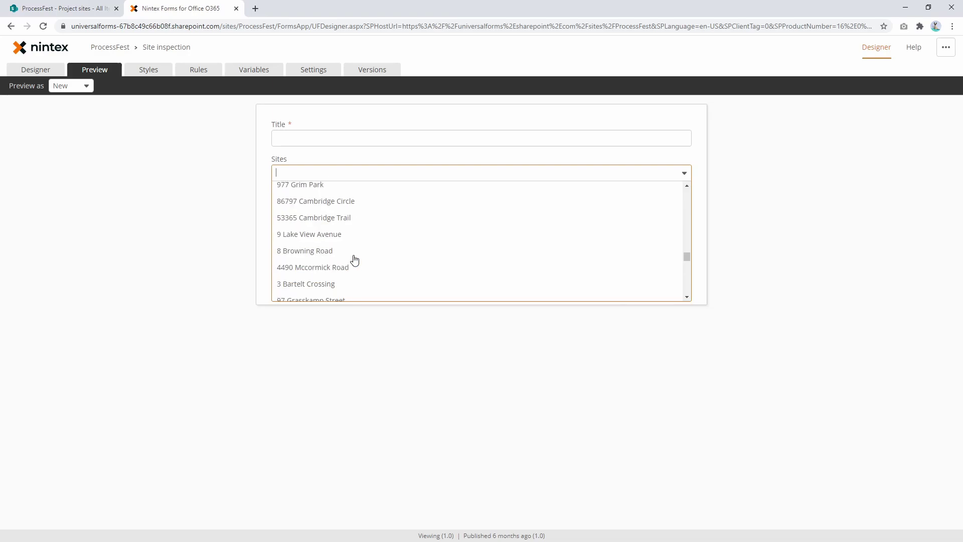
pyautogui.scroll(-10, 350, 261)
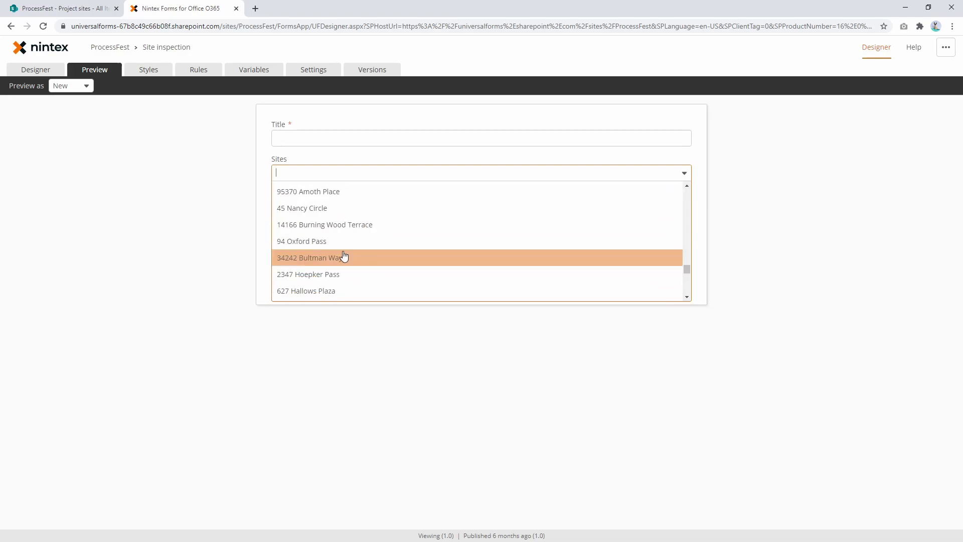
pyautogui.scroll(-10, 341, 257)
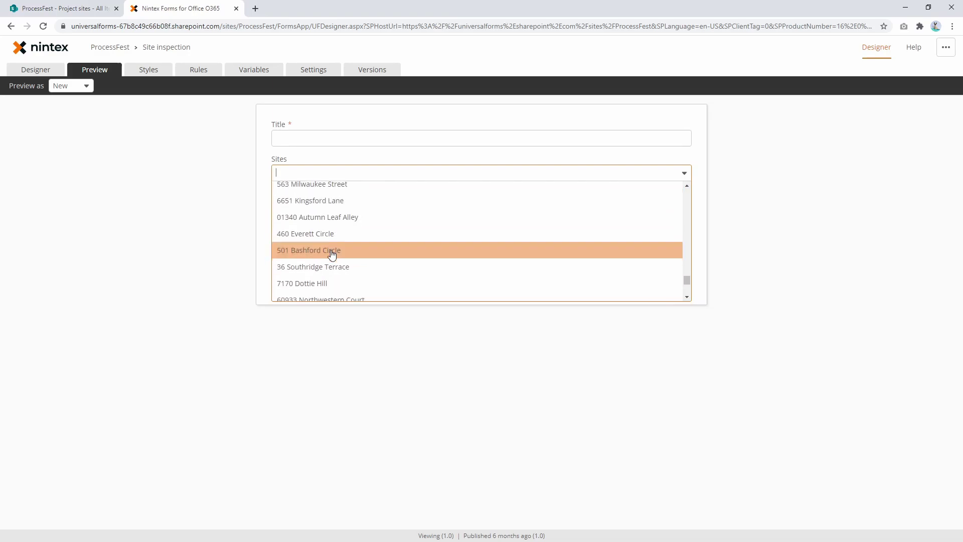
pyautogui.scroll(-3, 333, 259)
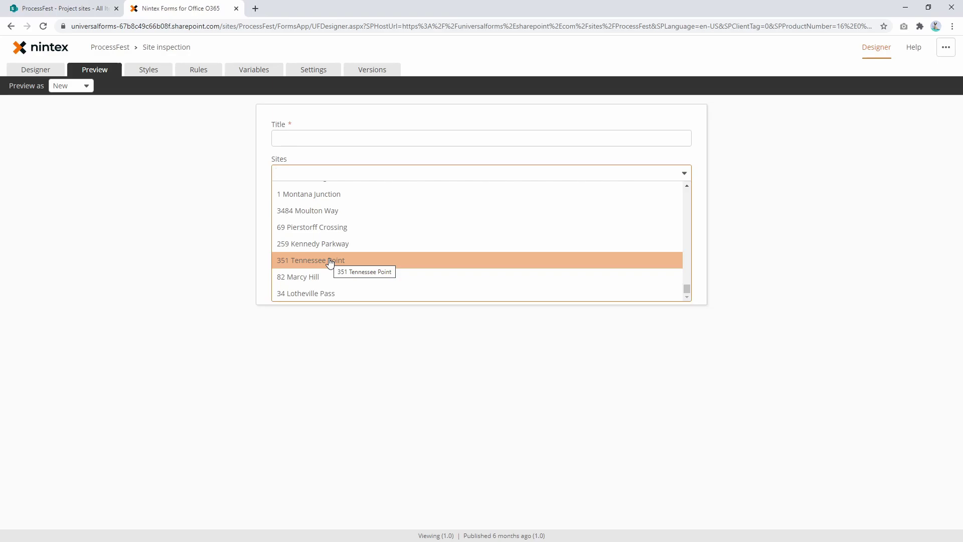
pyautogui.write('pin')
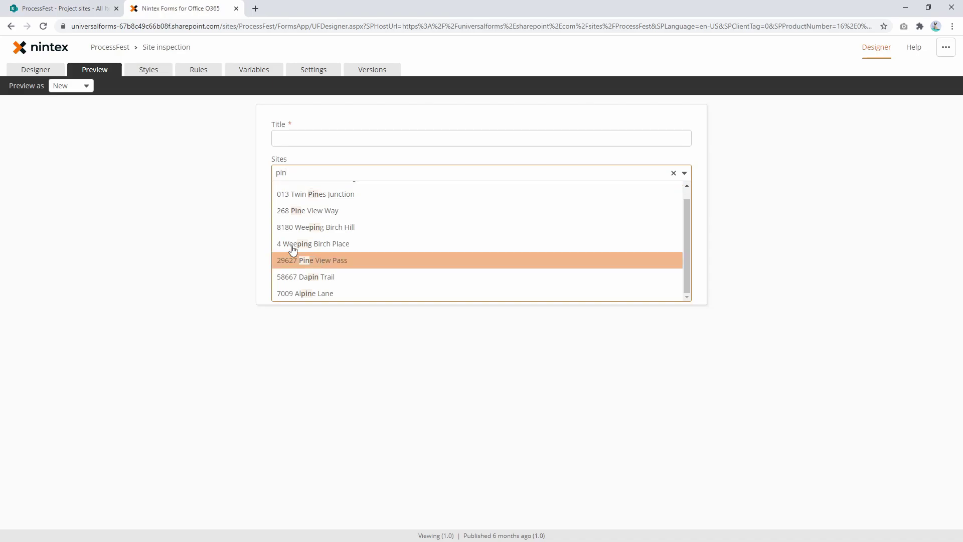
# Duplicate the Sites lookup, rename the original to States, and trim the copy's suffix
pyautogui.click(186, 220)
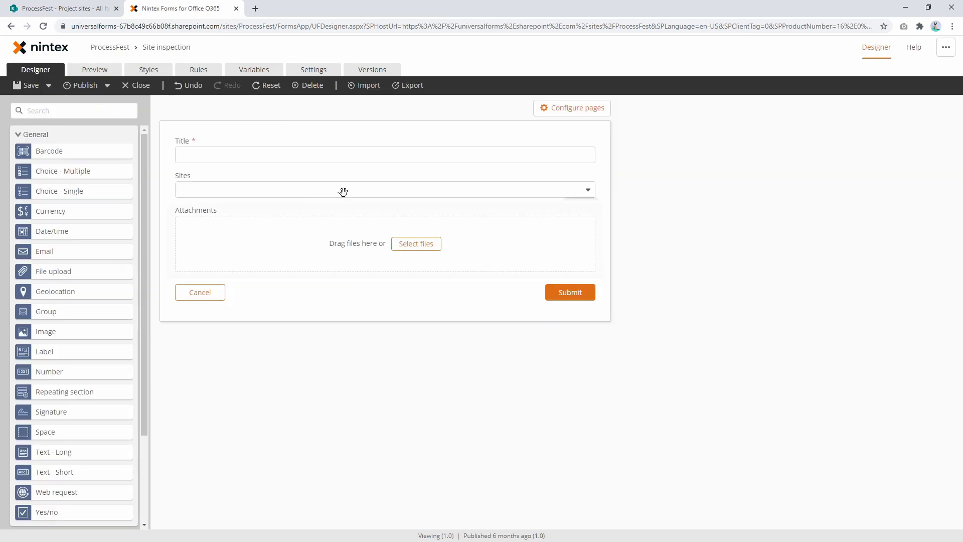
pyautogui.click(574, 175)
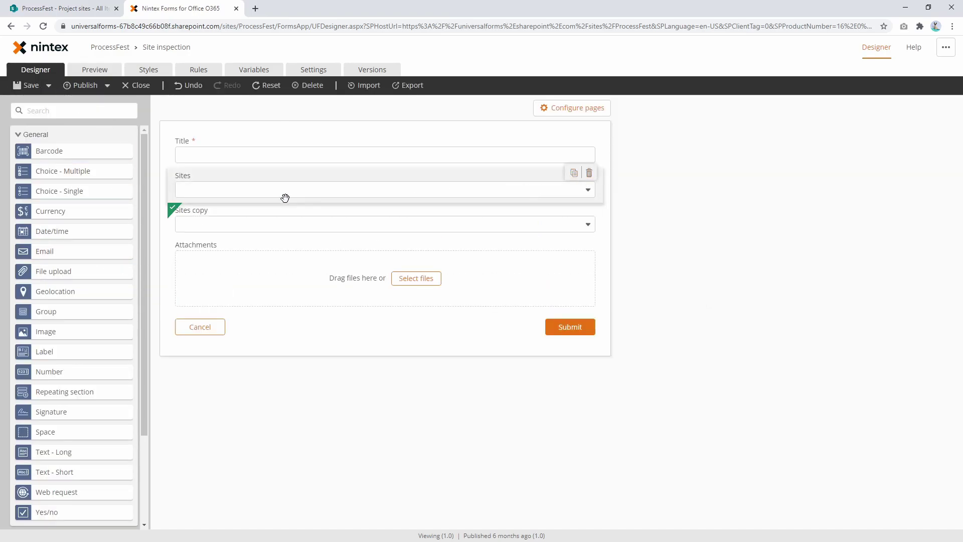
pyautogui.click(260, 222)
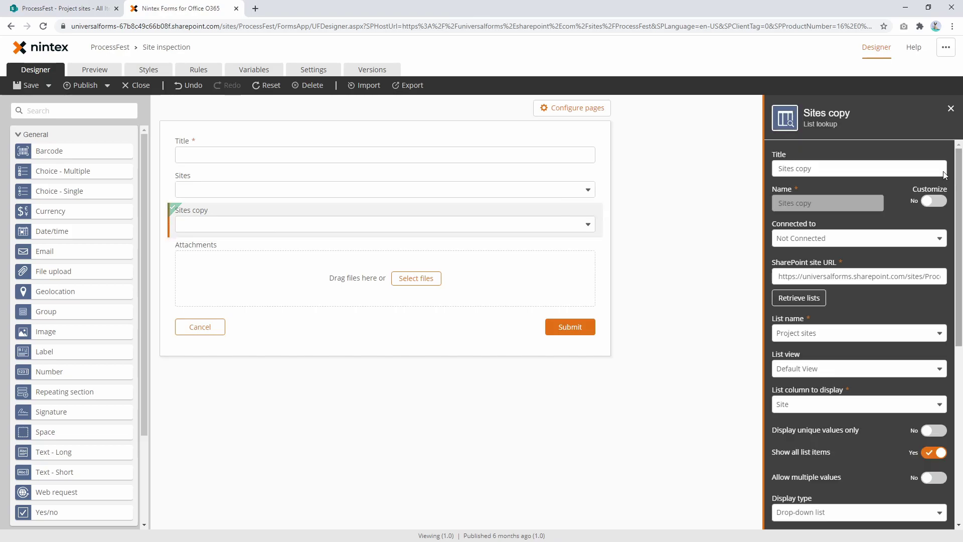
pyautogui.click(305, 193)
pyautogui.moveTo(803, 169); pyautogui.dragTo(761, 164)
pyautogui.write('States')
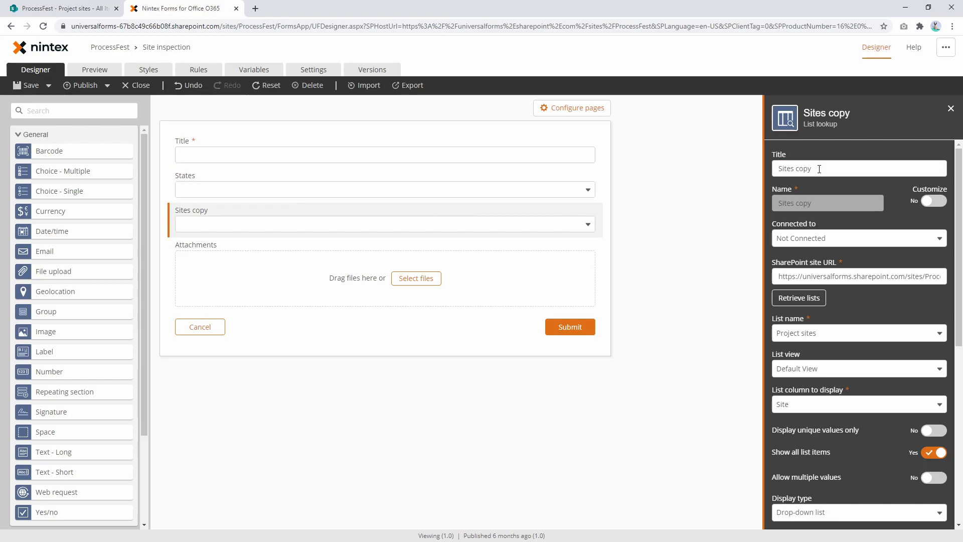
pyautogui.moveTo(813, 168); pyautogui.dragTo(802, 168)
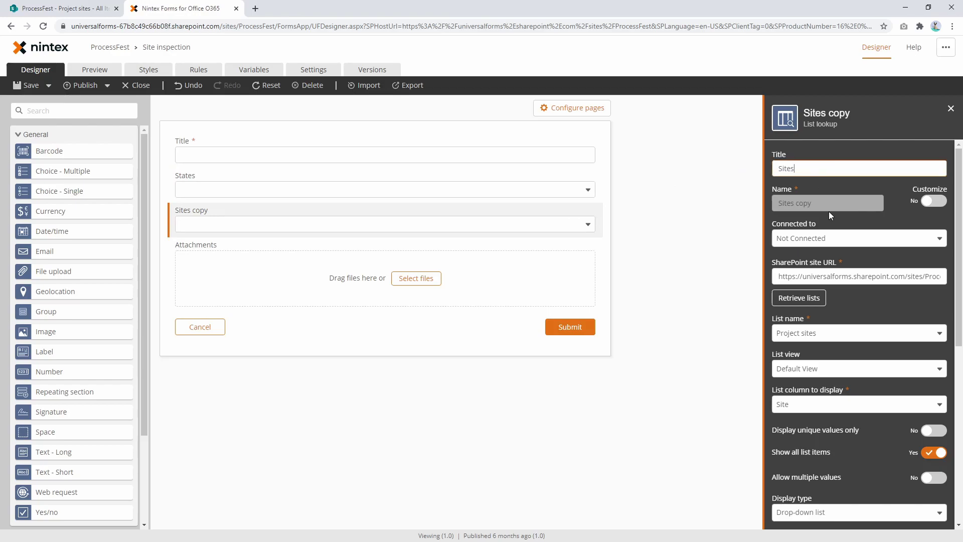
# Set the States lookup's List column to display to State
pyautogui.click(79, 7)
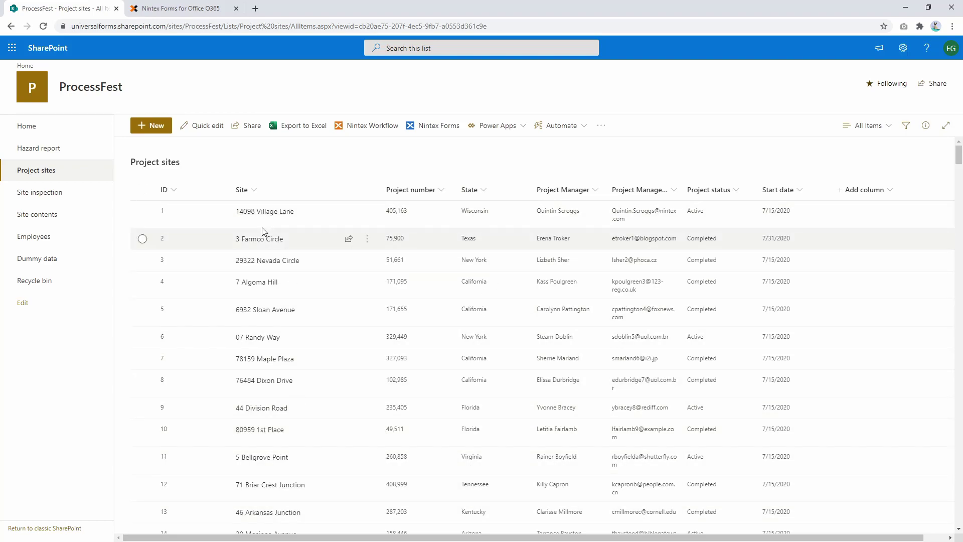
pyautogui.click(196, 8)
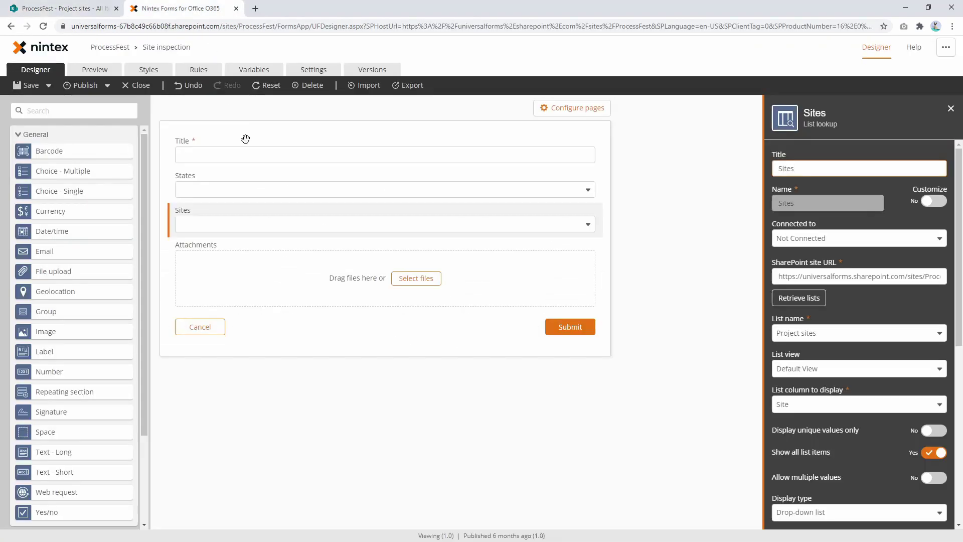
pyautogui.click(257, 188)
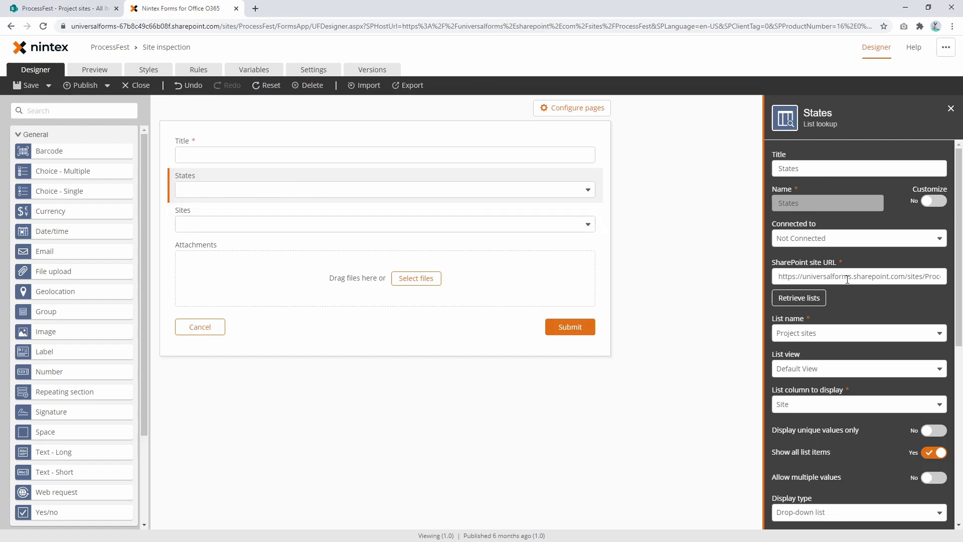
pyautogui.scroll(-3, 800, 421)
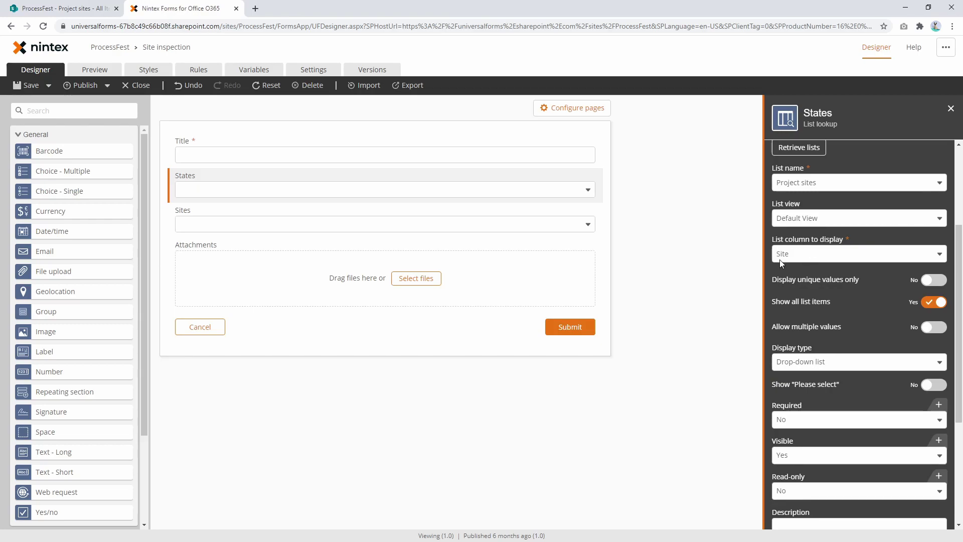
pyautogui.click(798, 254)
pyautogui.click(793, 358)
# Preview the form and open the States dropdown showing repeated California and New York
pyautogui.click(95, 69)
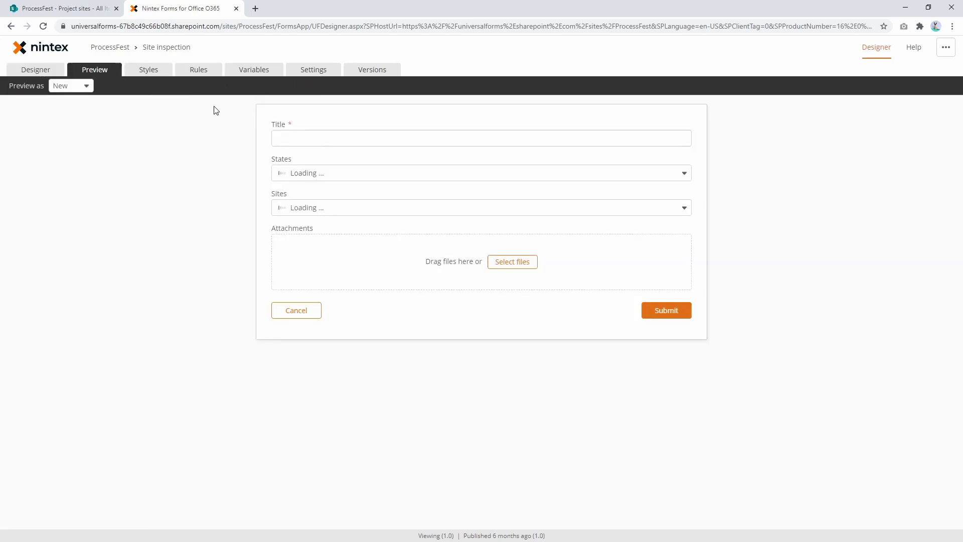
pyautogui.click(383, 180)
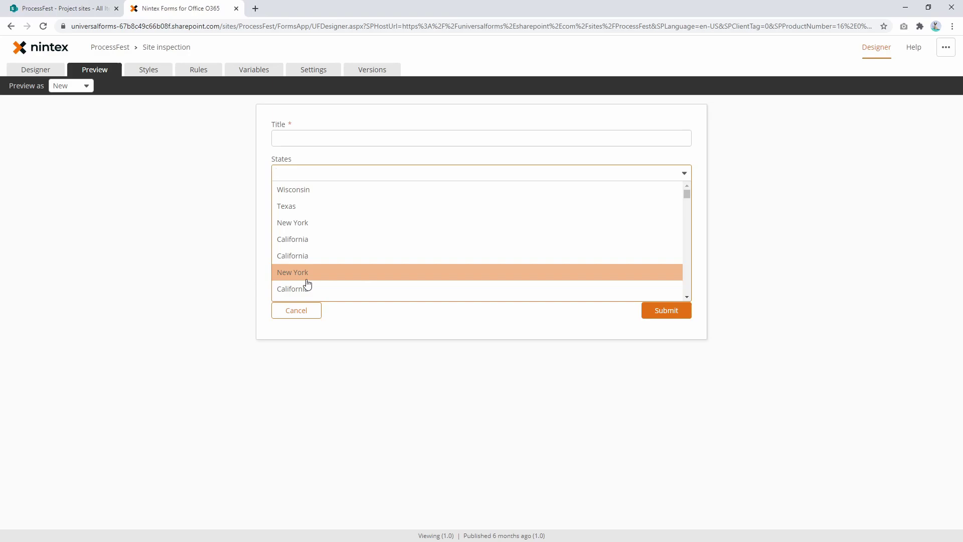
# Enable Display unique values only on States, then preview and open its dropdown
pyautogui.click(38, 72)
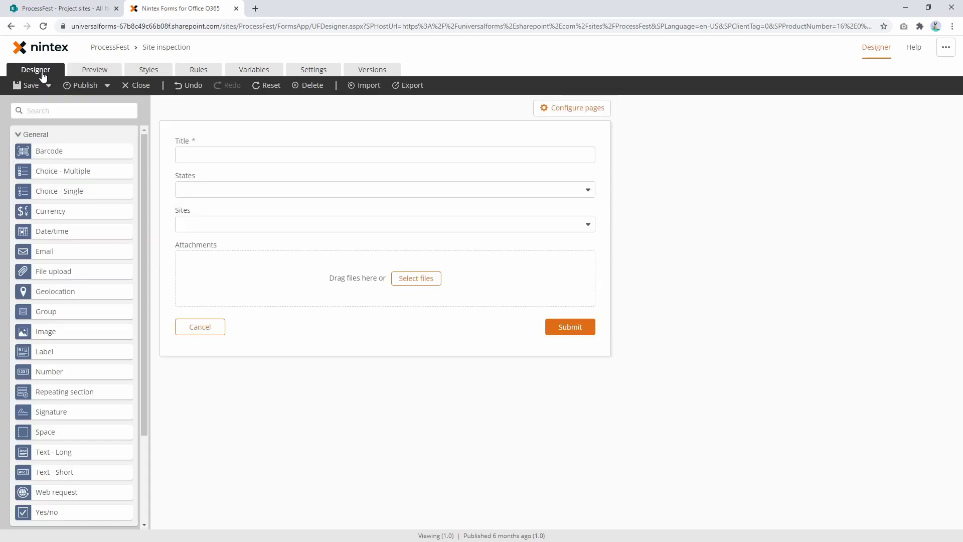
pyautogui.click(306, 195)
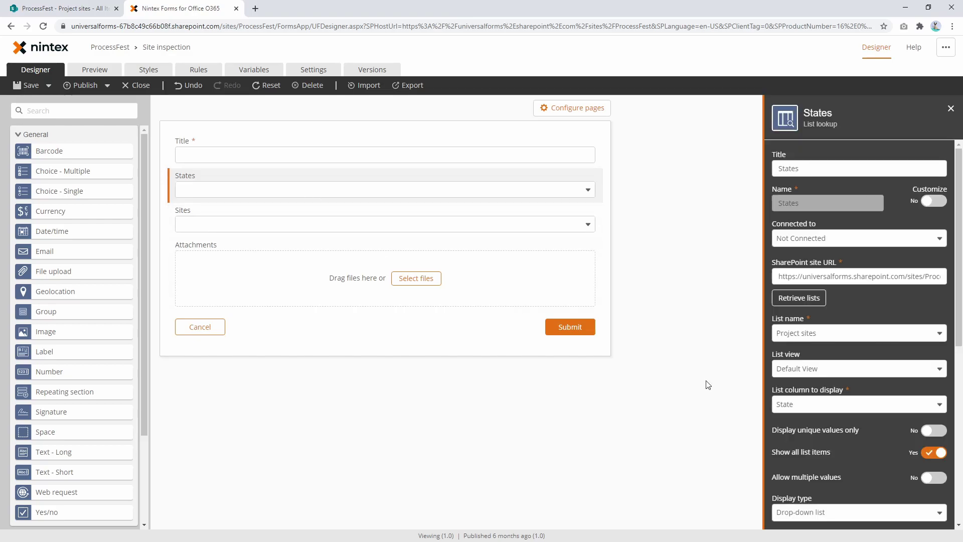
pyautogui.click(933, 430)
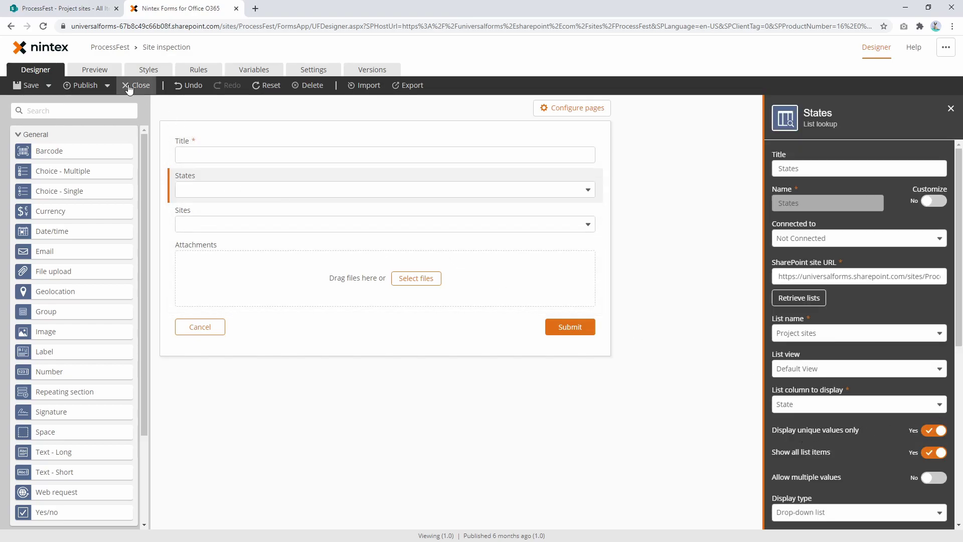
pyautogui.click(101, 73)
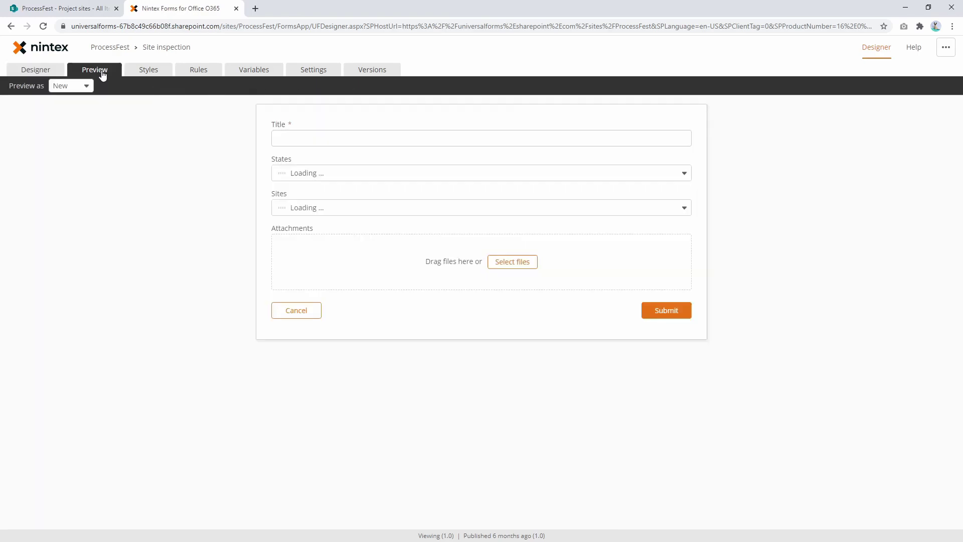
pyautogui.click(372, 174)
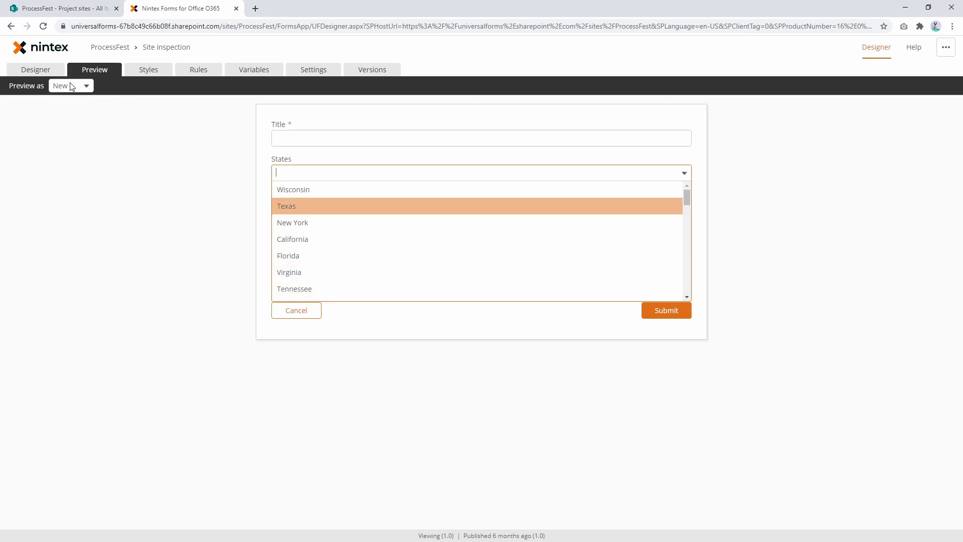
# Switch the States lookup's List view to States (Alphabetical)
pyautogui.click(36, 69)
pyautogui.click(278, 192)
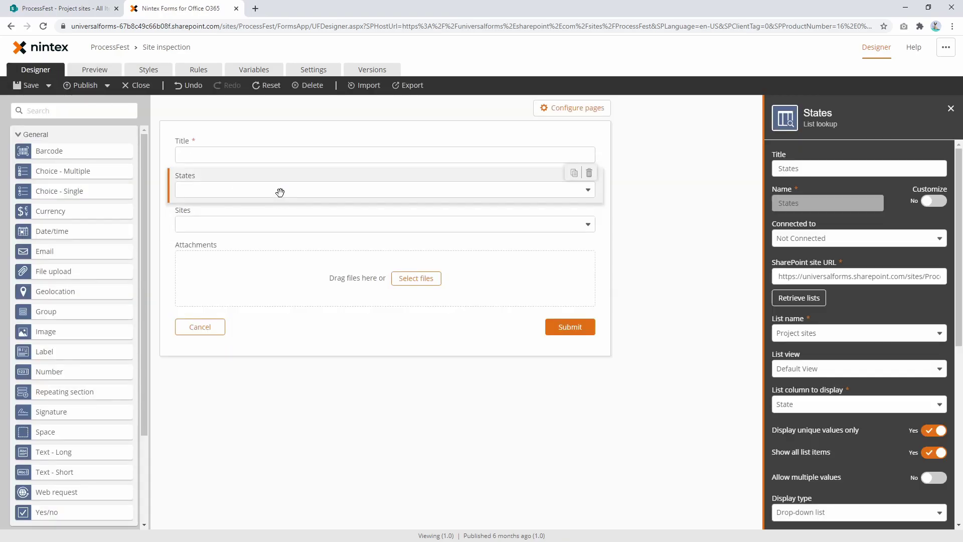
pyautogui.click(808, 369)
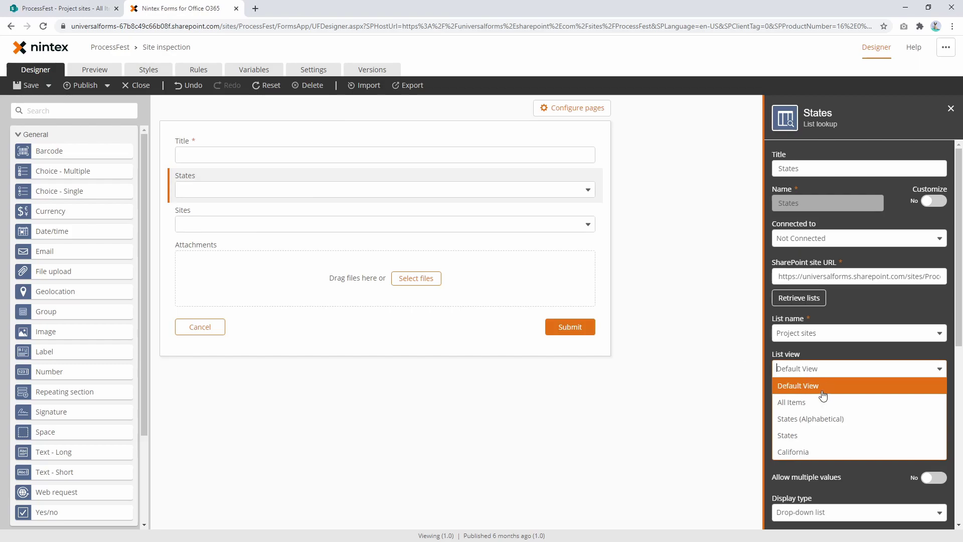
pyautogui.click(797, 420)
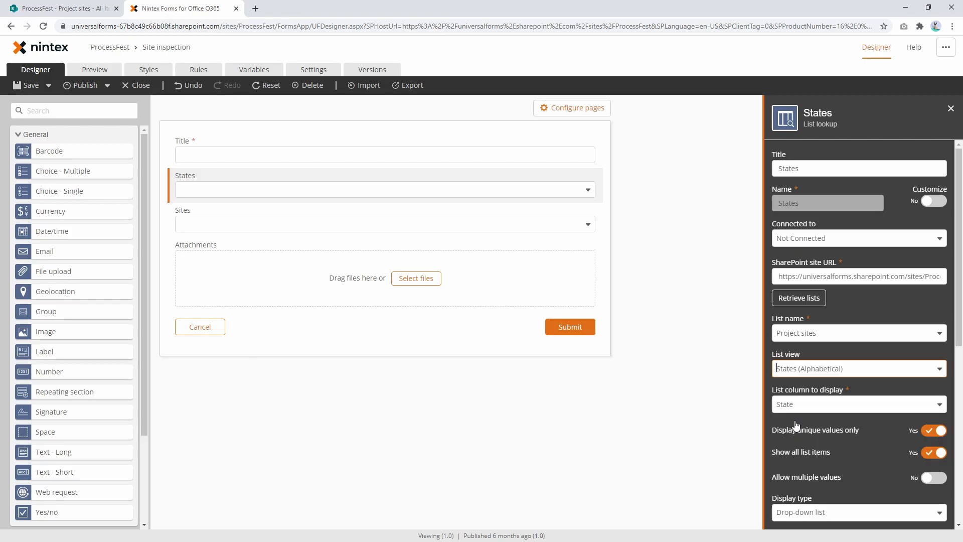
# Show Project sites in the States (Alphabetical) view and inspect its ascending State sort
pyautogui.click(86, 7)
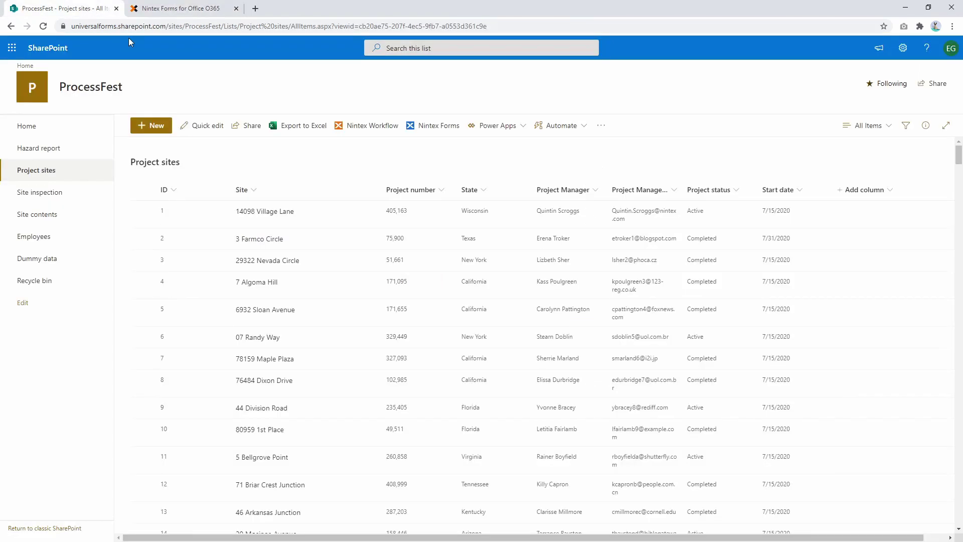
pyautogui.click(886, 131)
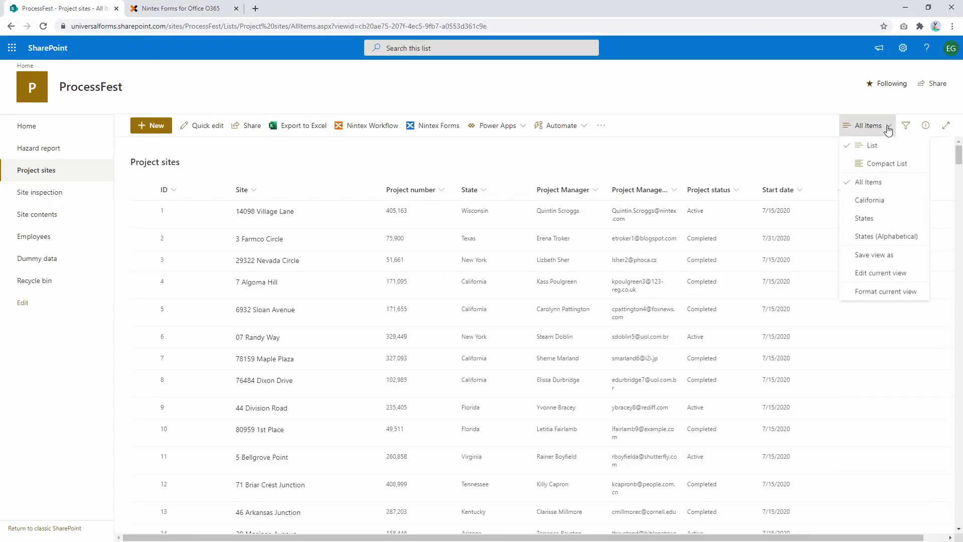
pyautogui.click(883, 239)
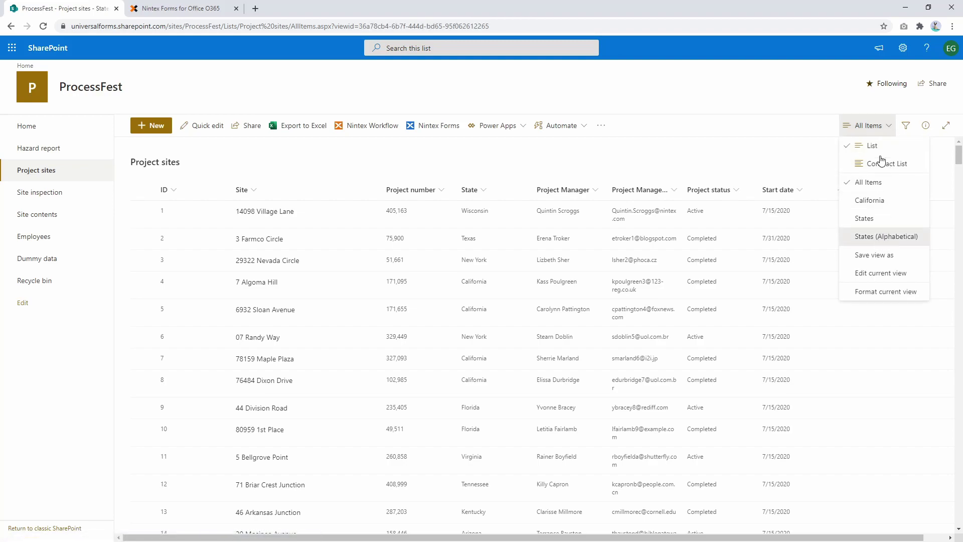
pyautogui.click(888, 128)
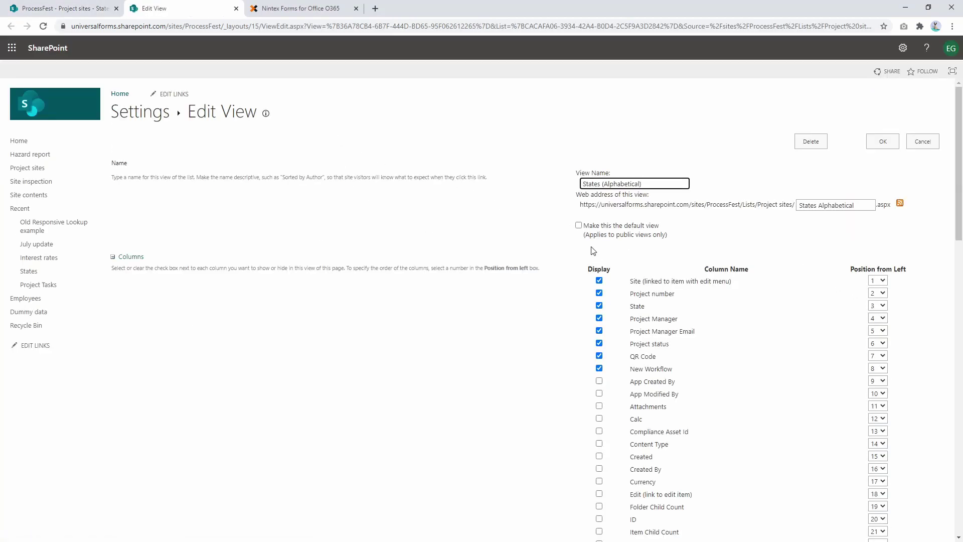
pyautogui.scroll(-13, 456, 366)
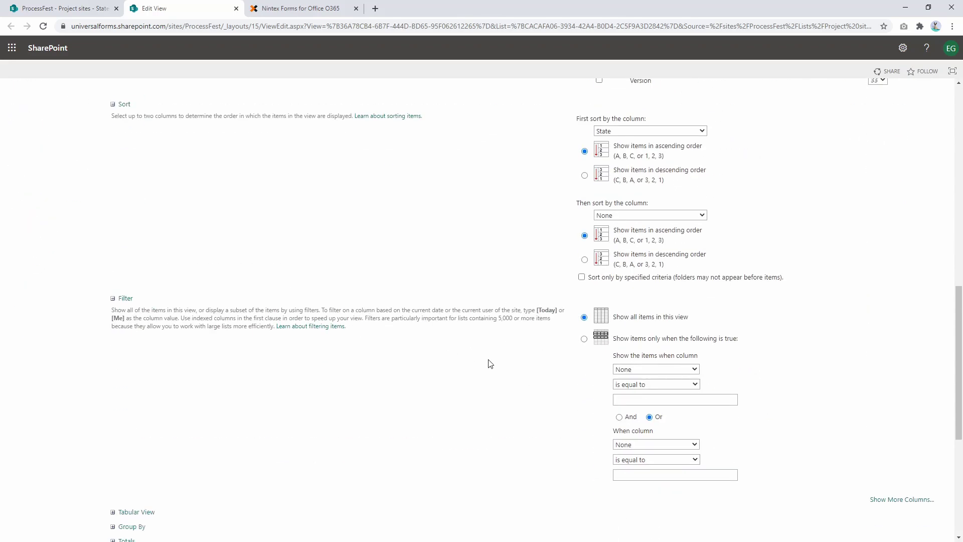
pyautogui.scroll(1, 487, 361)
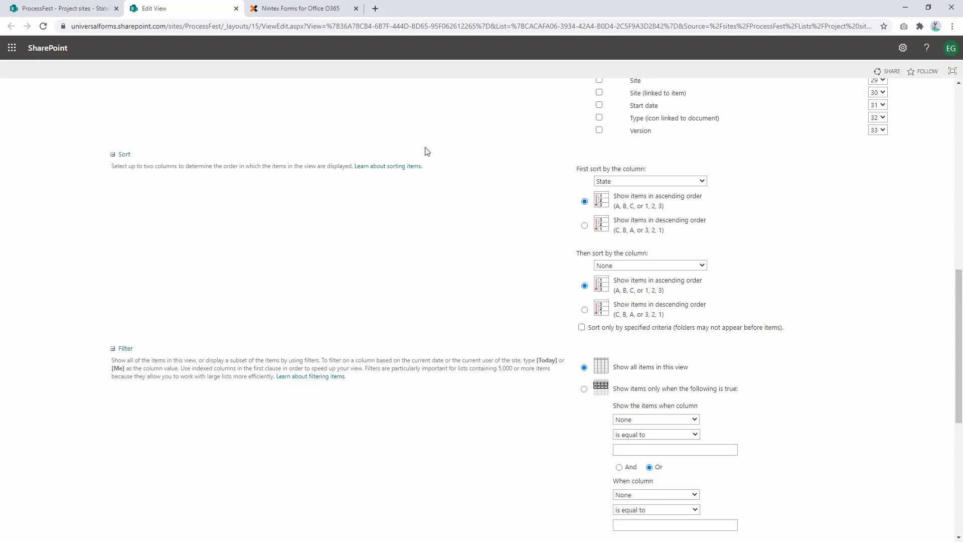
pyautogui.click(236, 9)
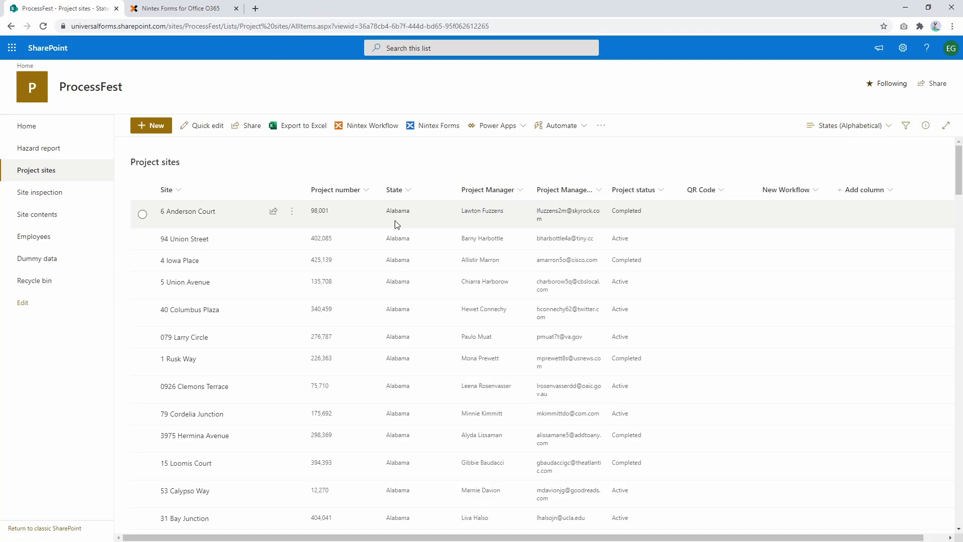
pyautogui.scroll(-5, 402, 463)
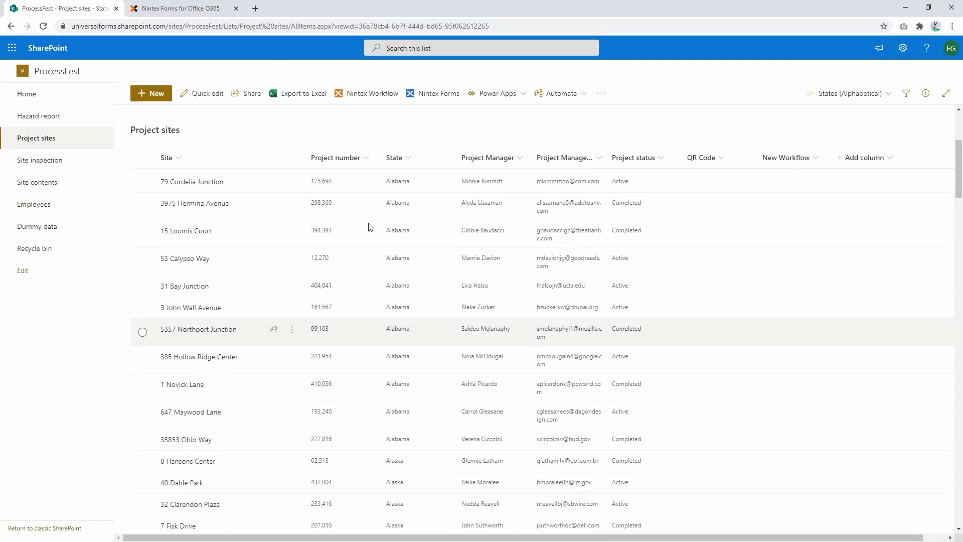
# Preview the form and pick California from the alphabetical States list
pyautogui.click(197, 6)
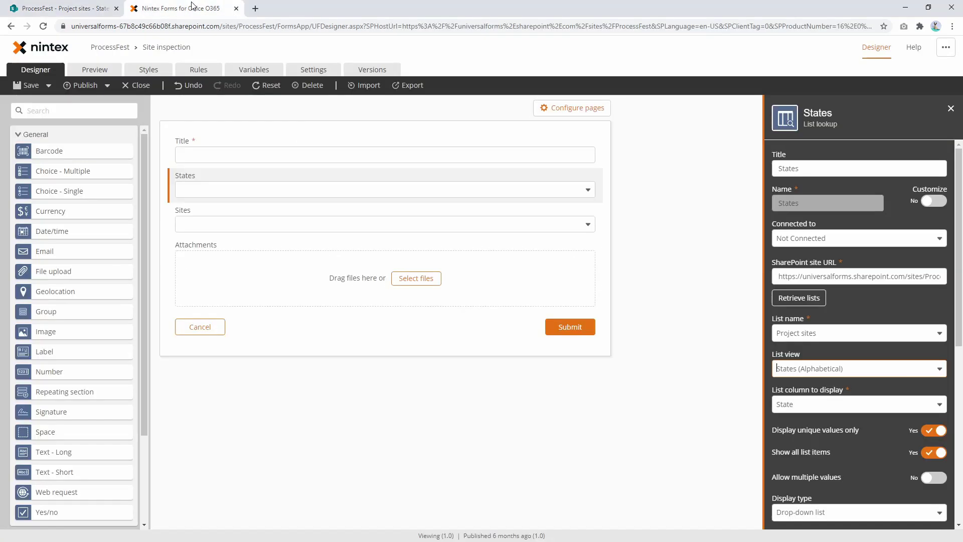
pyautogui.click(94, 69)
pyautogui.click(386, 173)
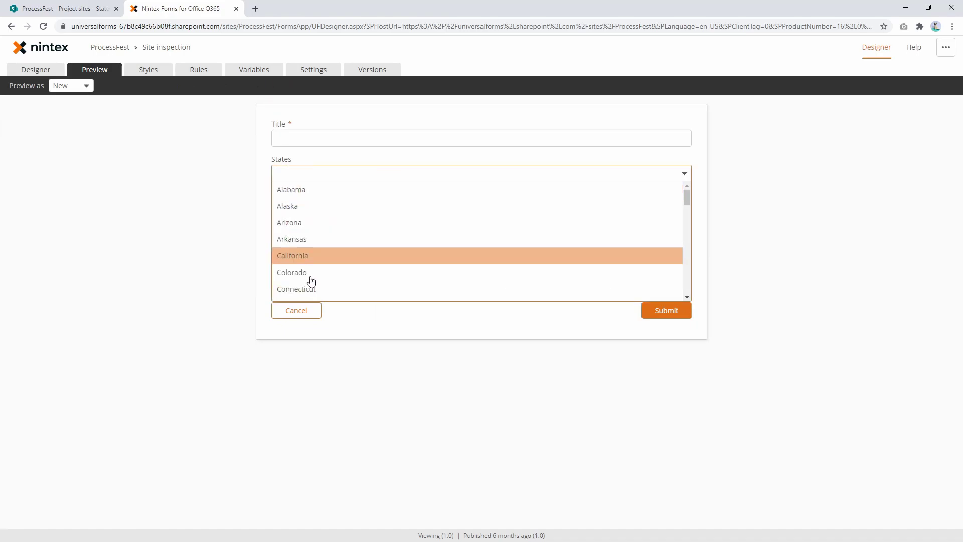
pyautogui.scroll(-10, 326, 236)
pyautogui.scroll(-3, 330, 241)
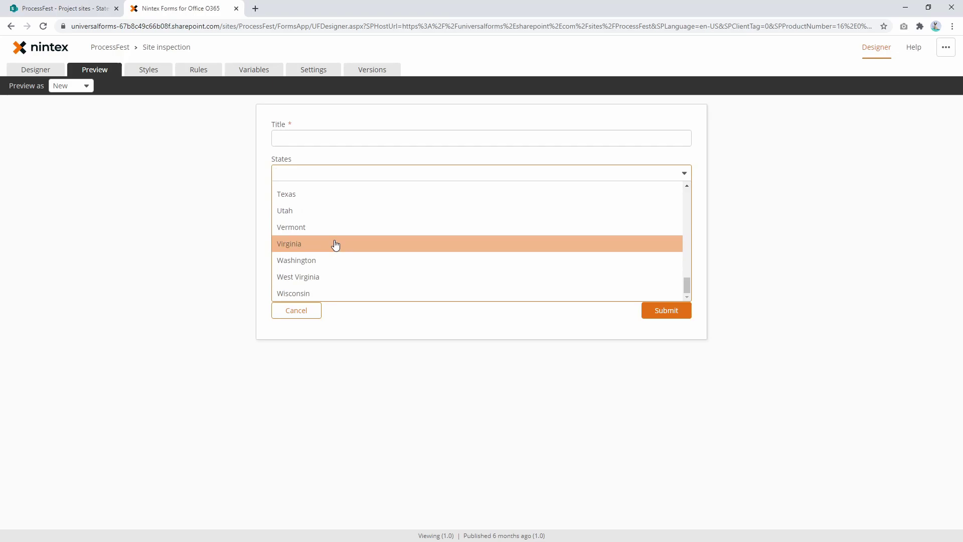
pyautogui.scroll(14, 317, 286)
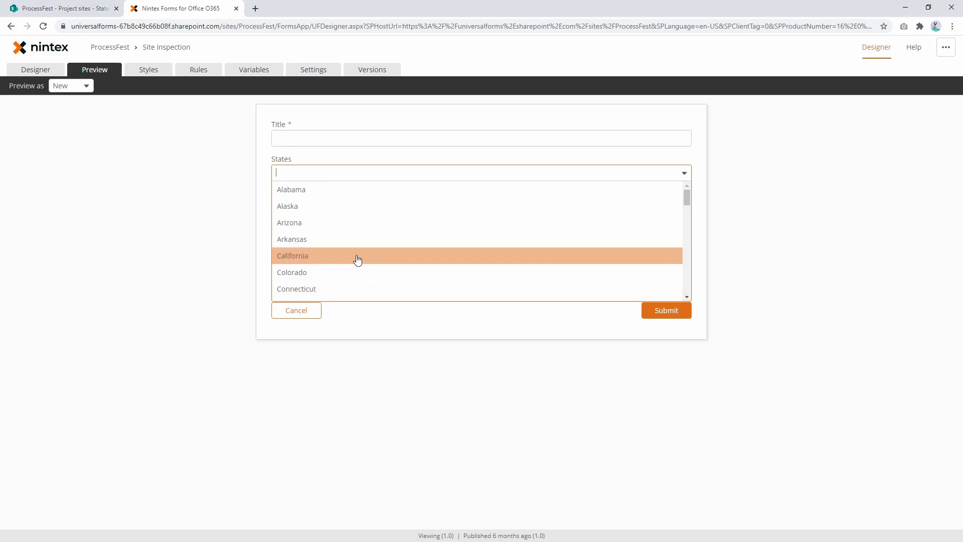
pyautogui.click(357, 256)
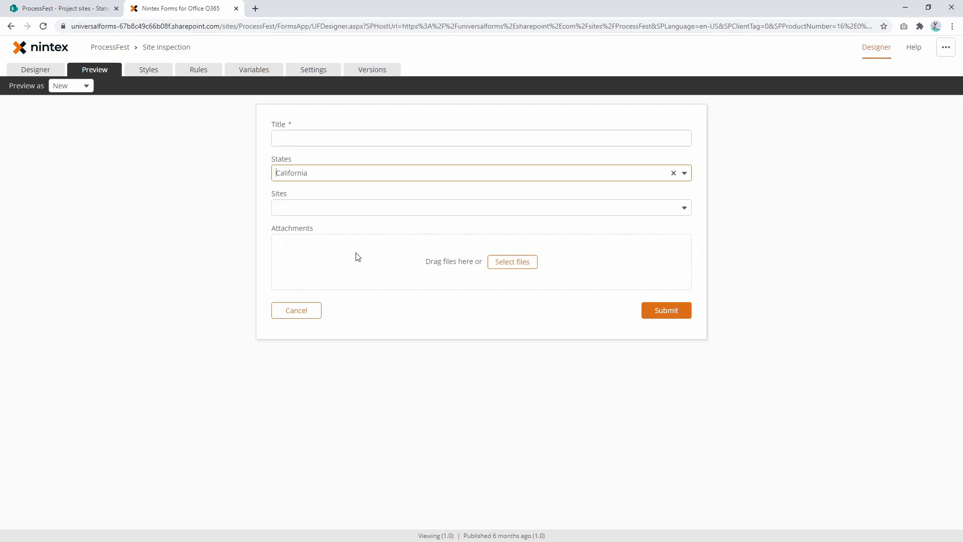
# Browse the Sites address list, then return to the designer
pyautogui.click(361, 208)
pyautogui.scroll(-10, 394, 253)
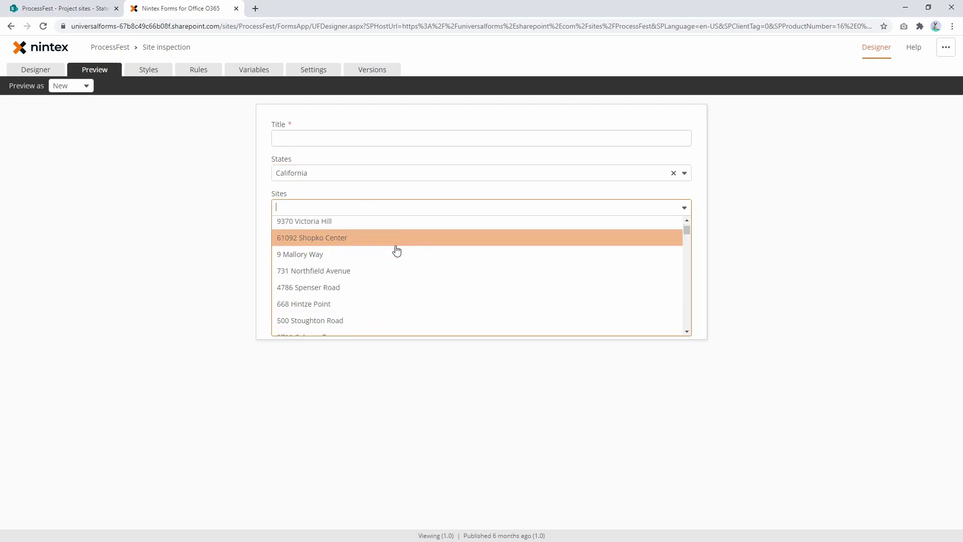
pyautogui.scroll(-10, 351, 266)
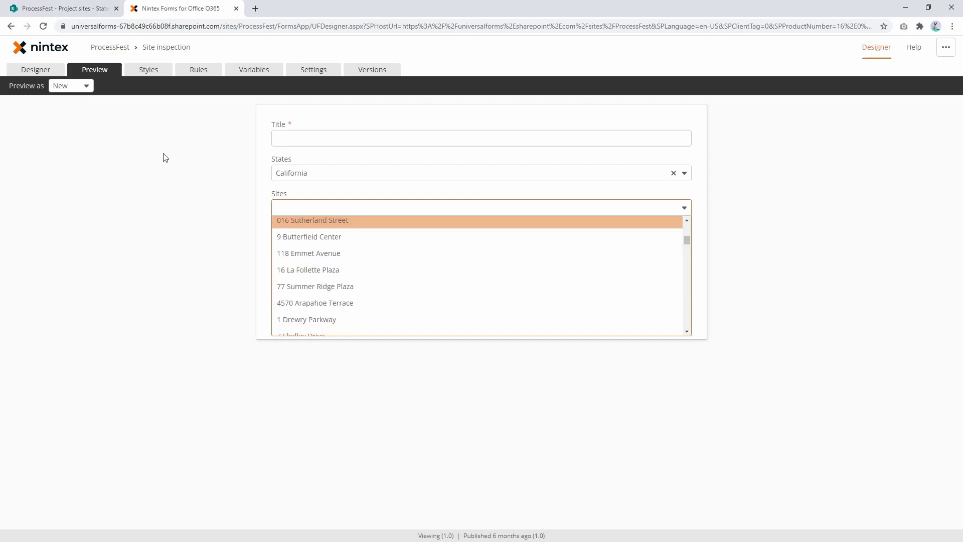
pyautogui.click(44, 71)
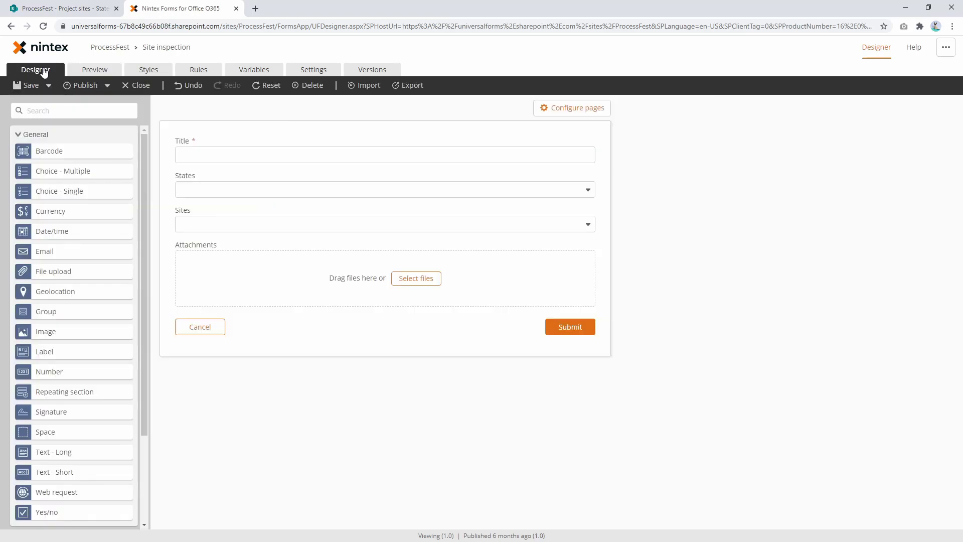
# Set the Sites lookup's Show all list items to No
pyautogui.click(260, 221)
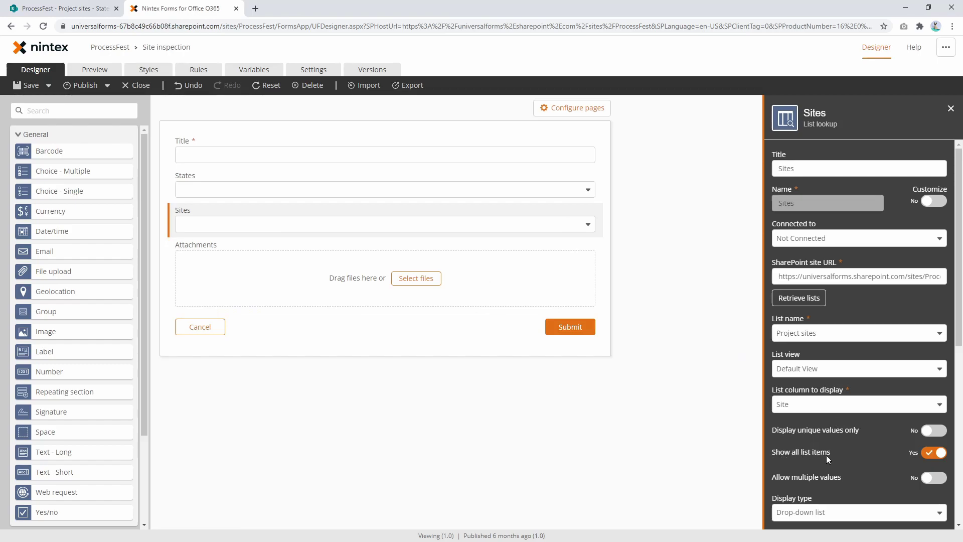
pyautogui.click(929, 452)
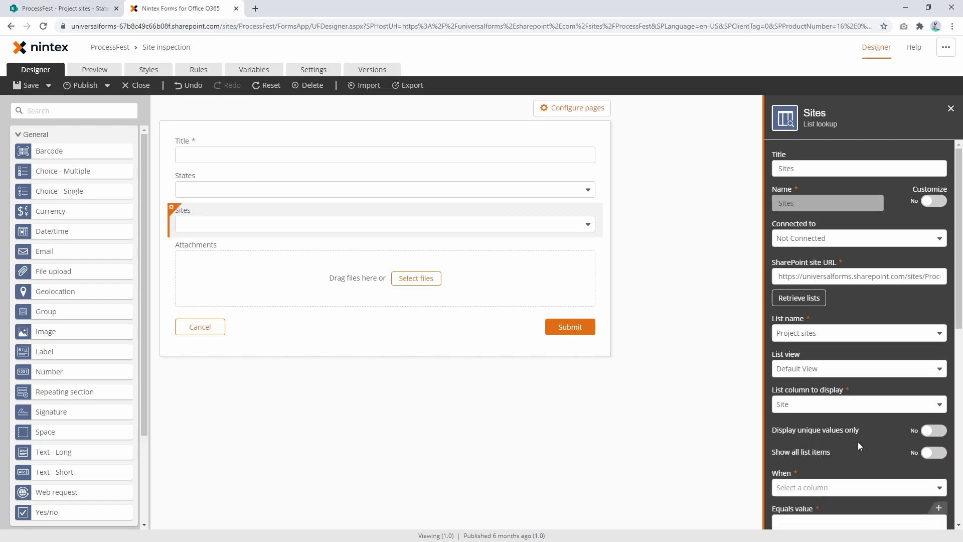
pyautogui.scroll(-1, 853, 436)
pyautogui.scroll(-1, 853, 436)
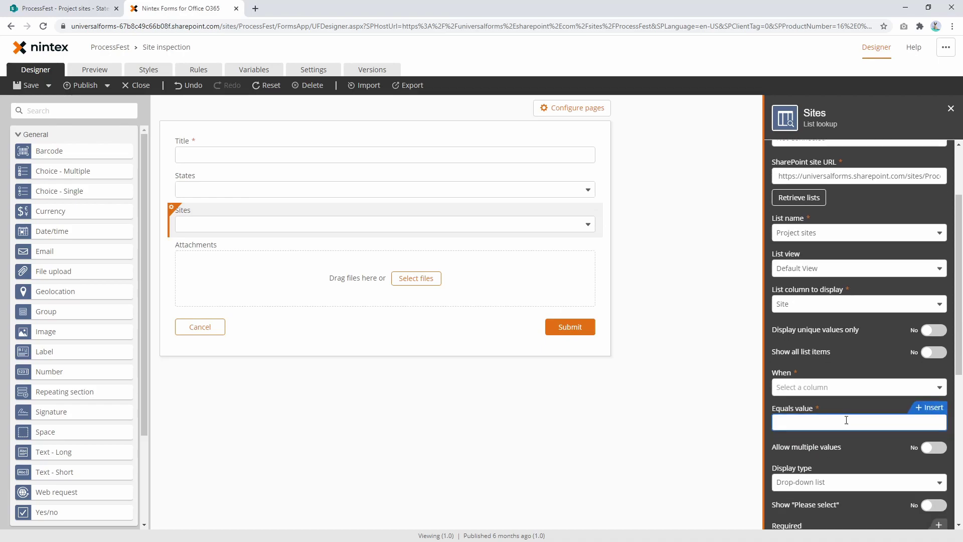
# Filter the Sites lookup on the State column and start entering its match value
pyautogui.click(814, 392)
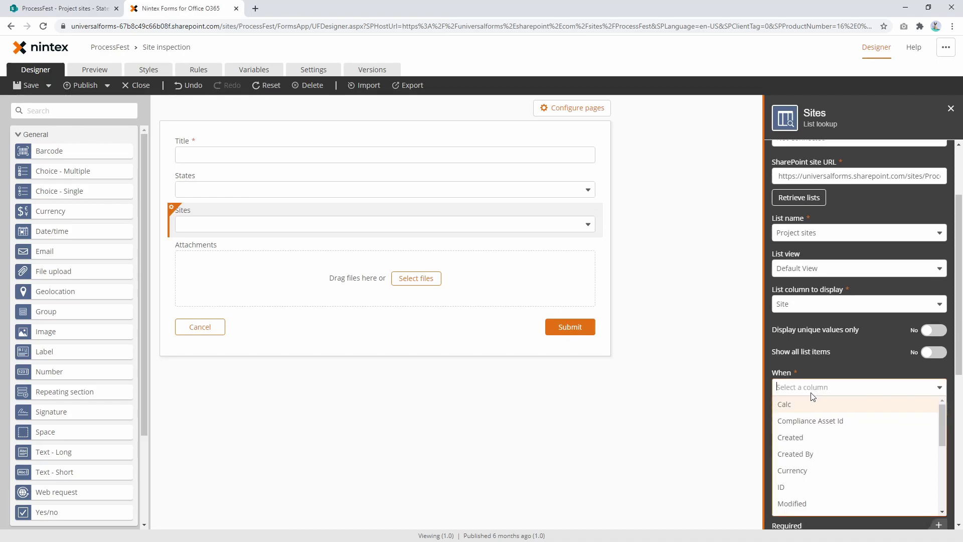
pyautogui.scroll(-2, 813, 454)
pyautogui.click(71, 9)
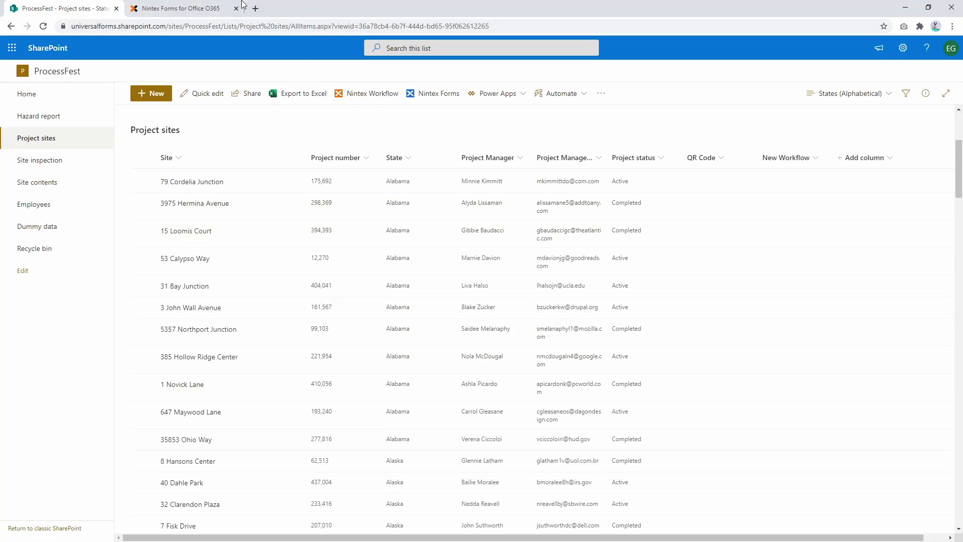
pyautogui.click(217, 6)
pyautogui.scroll(-4, 828, 454)
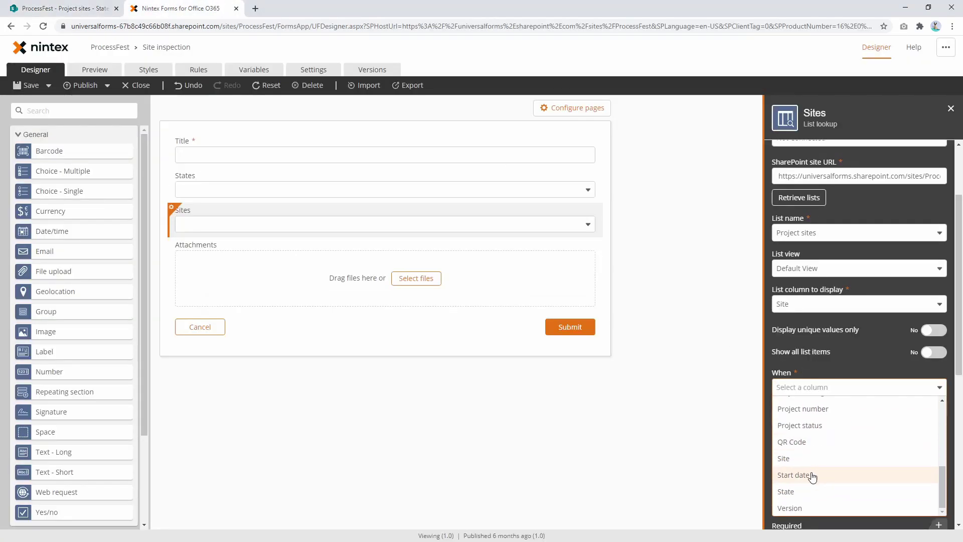
pyautogui.click(807, 491)
pyautogui.click(792, 421)
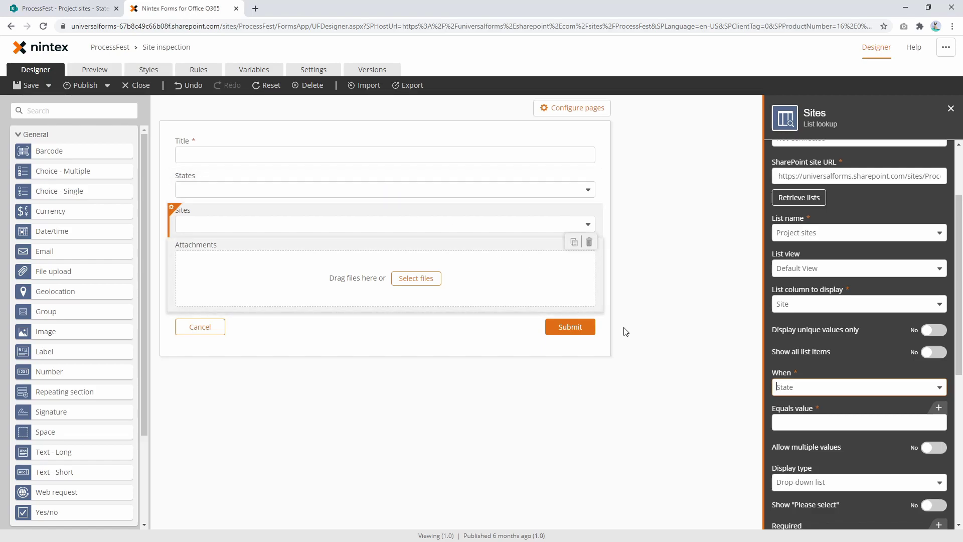
pyautogui.click(918, 423)
# Set the Sites filter's Equals value to the States form control
pyautogui.click(930, 407)
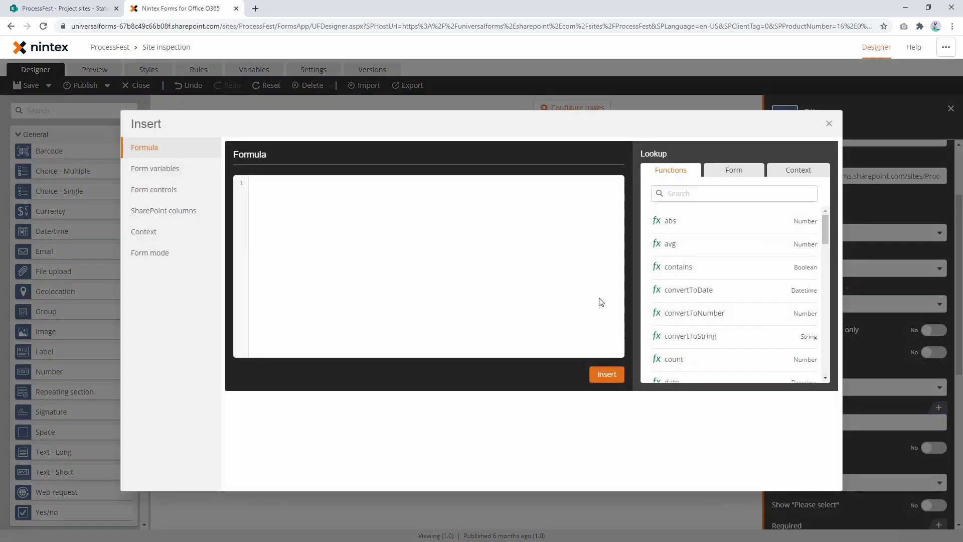
pyautogui.click(149, 191)
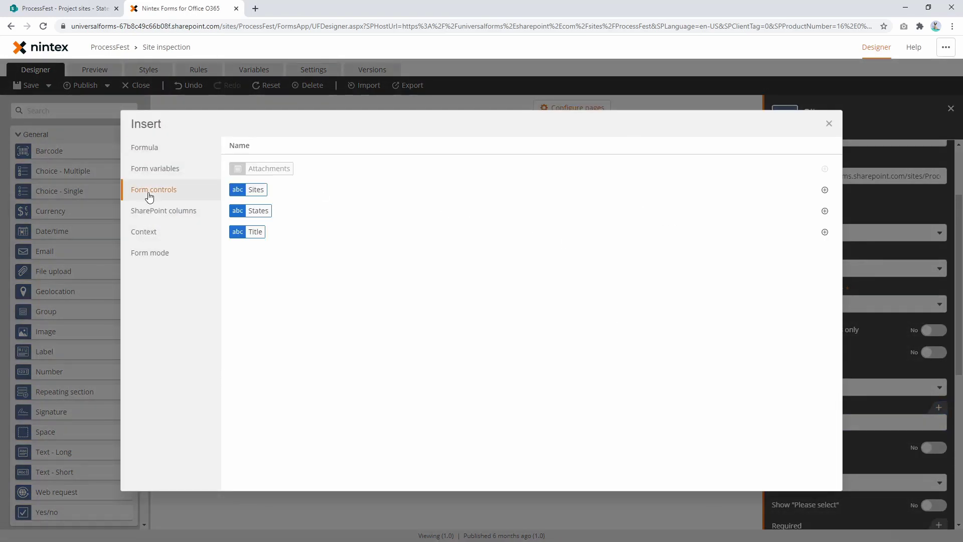
pyautogui.click(265, 211)
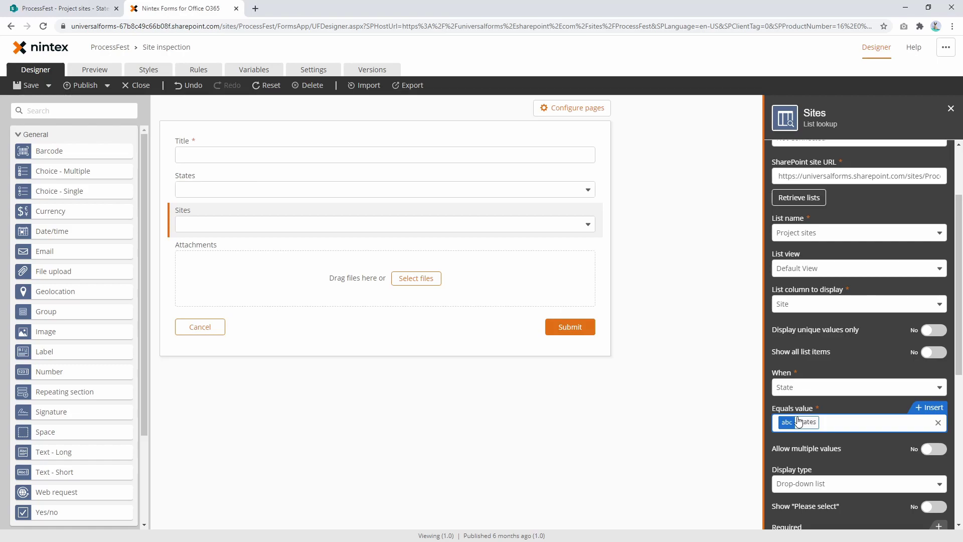
# Check the Project sites list, then return to the designer and preview the form
pyautogui.click(60, 8)
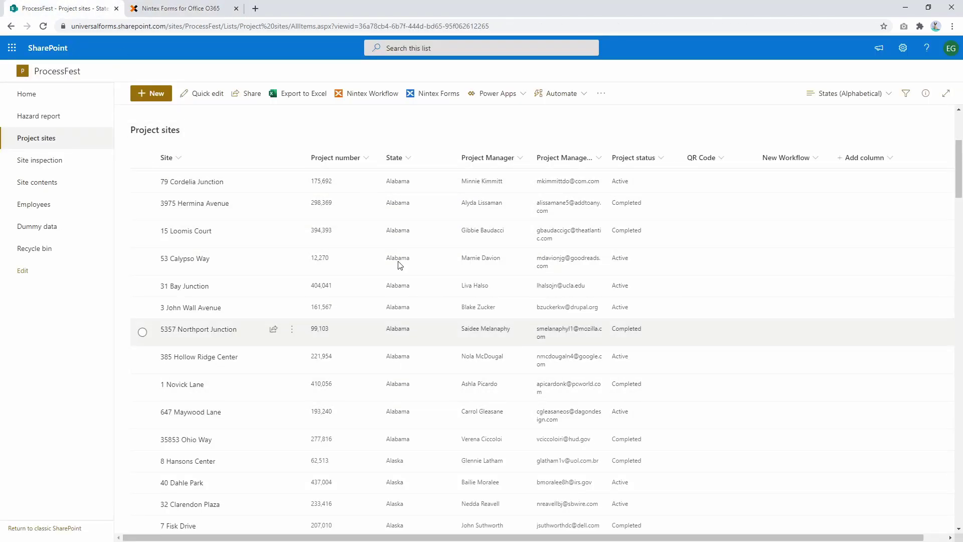
pyautogui.click(190, 9)
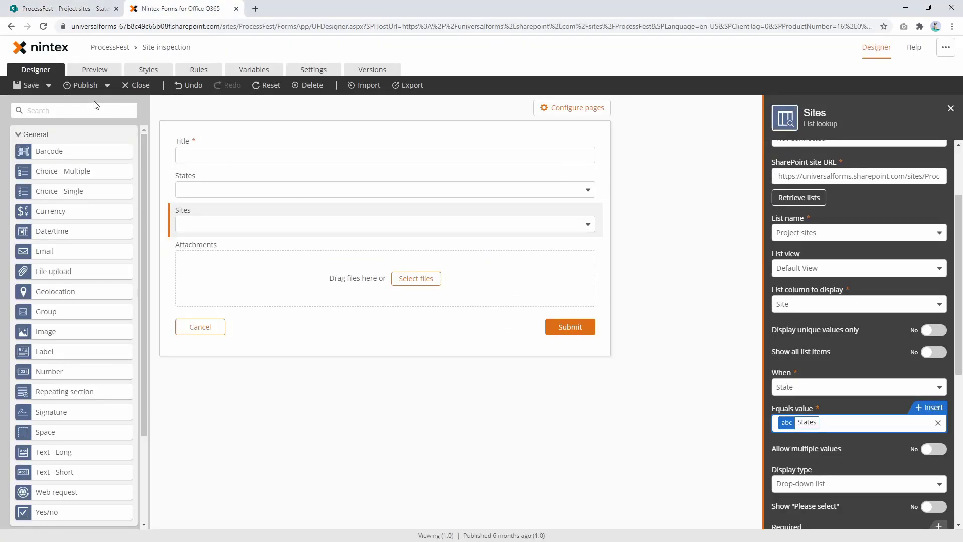
pyautogui.click(95, 73)
# In preview, choose California and review the Sites offered for it
pyautogui.click(359, 173)
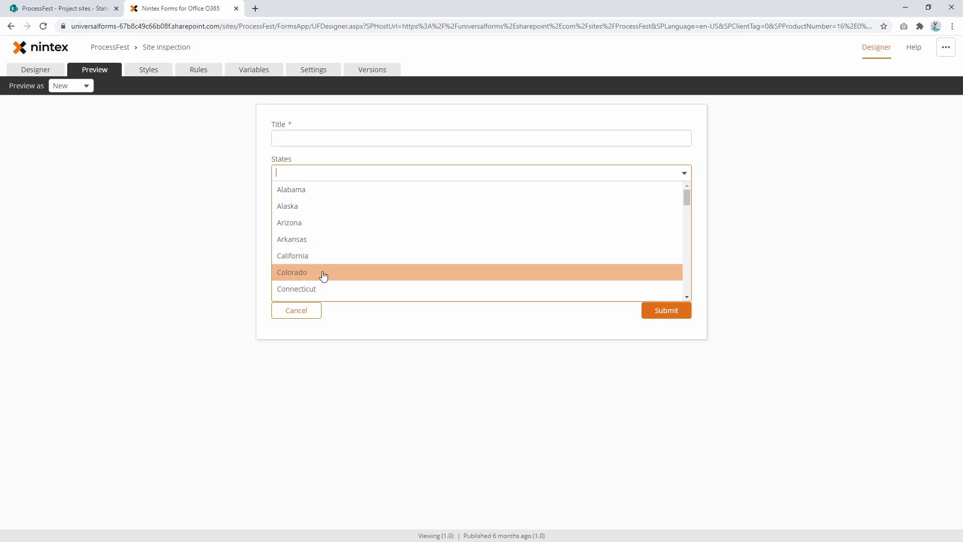
pyautogui.click(317, 256)
pyautogui.click(341, 208)
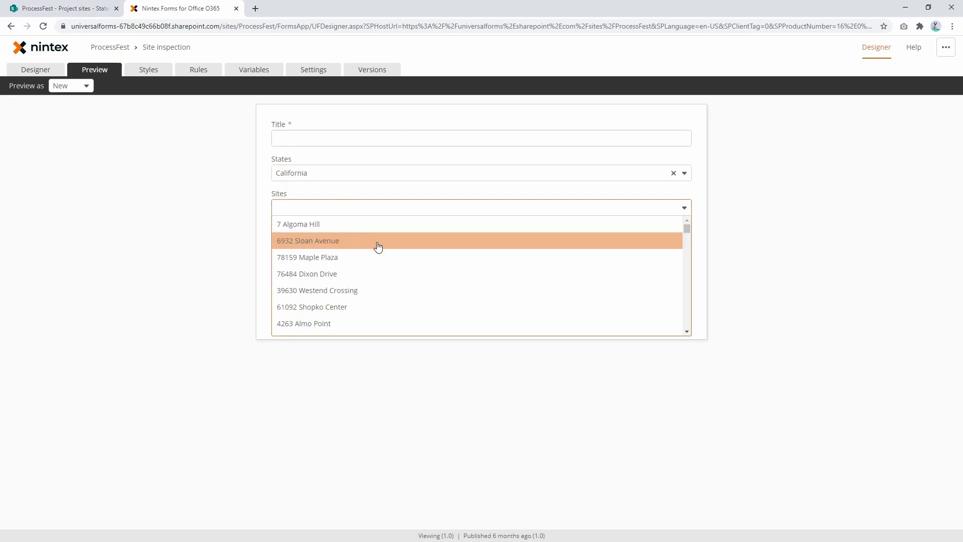
pyautogui.scroll(-5, 374, 248)
pyautogui.scroll(-10, 369, 250)
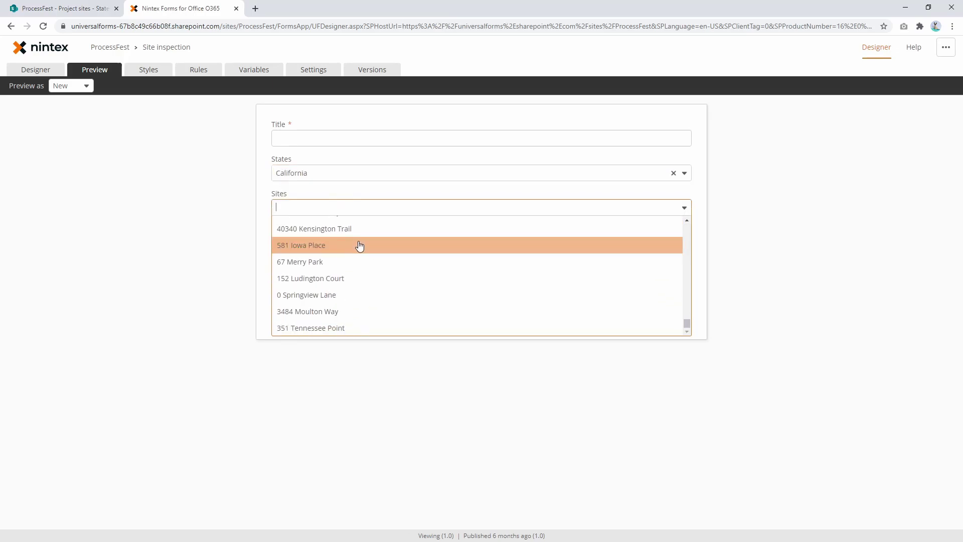
pyautogui.scroll(-3, 360, 247)
# Choose Iowa as the state and review its matching Sites
pyautogui.click(344, 174)
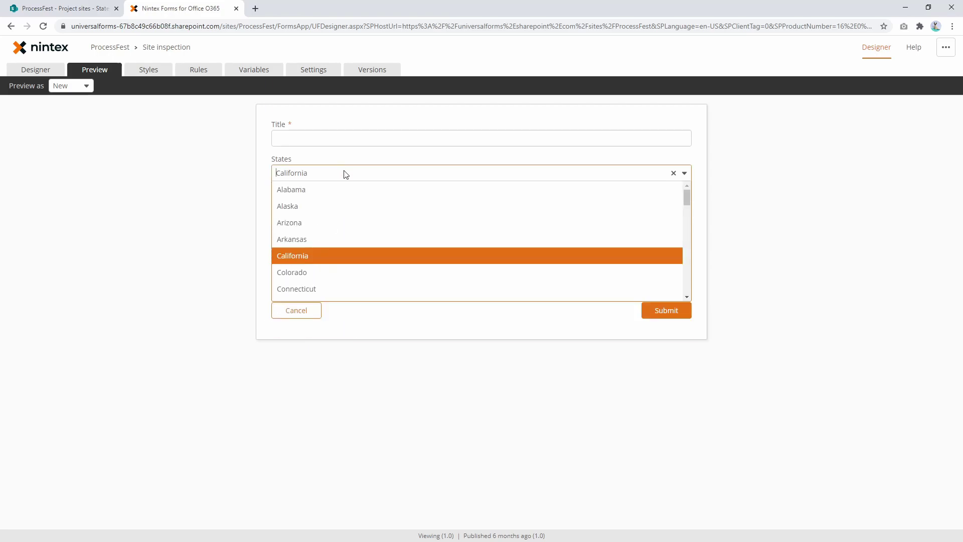
pyautogui.scroll(-3, 331, 281)
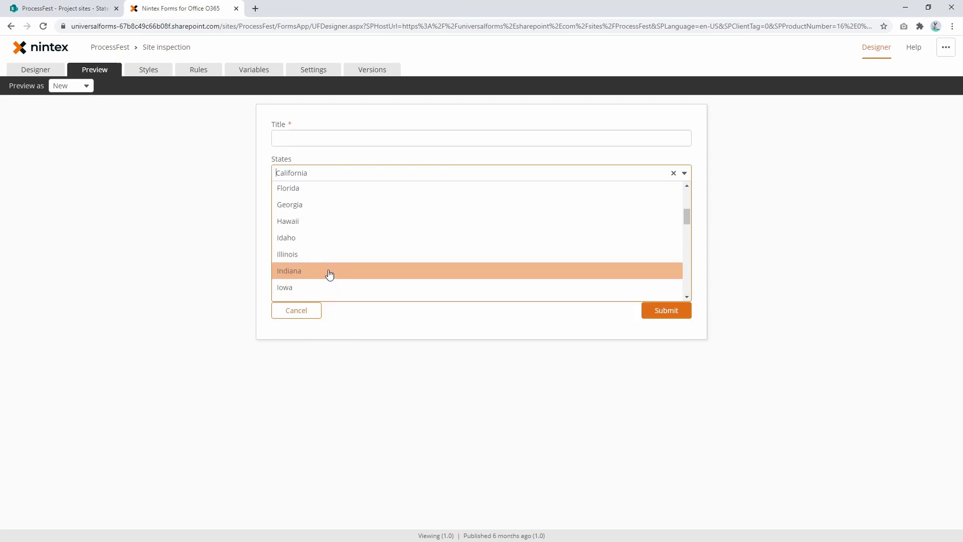
pyautogui.click(333, 288)
pyautogui.click(370, 215)
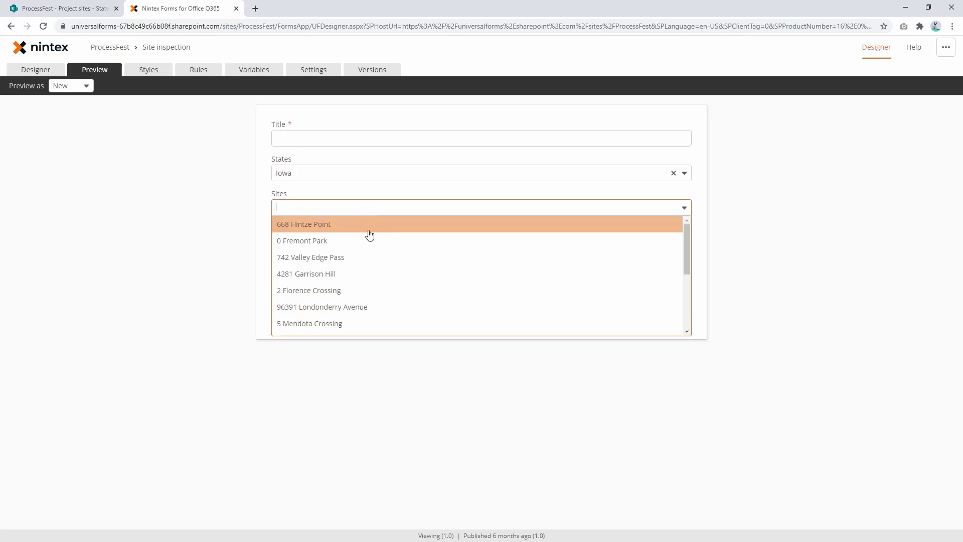
pyautogui.scroll(-3, 359, 269)
pyautogui.scroll(3, 356, 276)
pyautogui.scroll(-3, 359, 276)
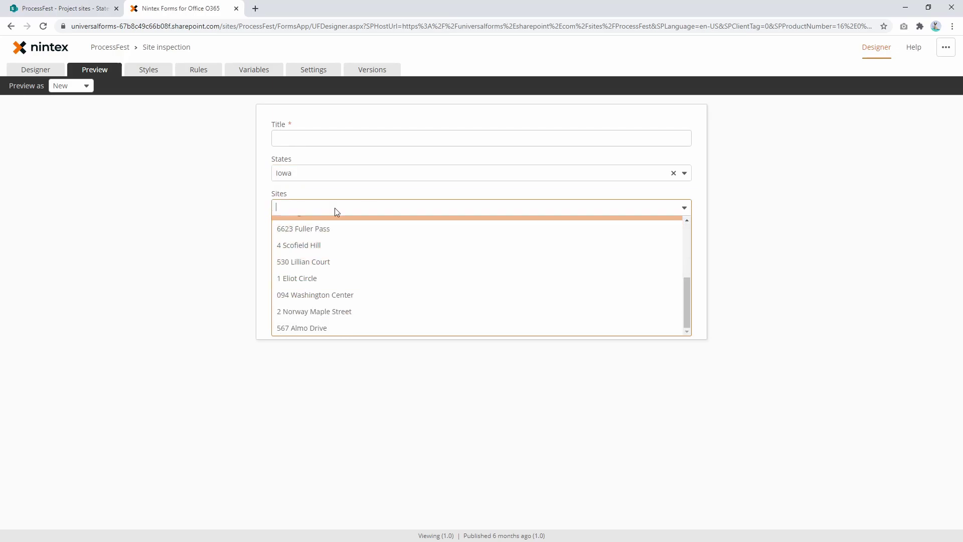
# Reopen the states list, then go back to Designer and preview the form again
pyautogui.click(337, 175)
pyautogui.scroll(-2, 323, 266)
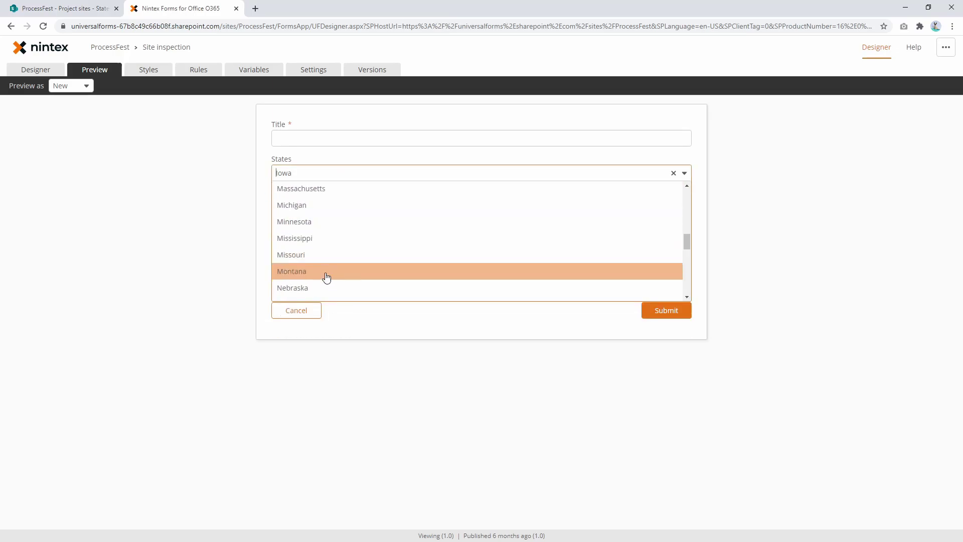
pyautogui.click(34, 69)
pyautogui.click(94, 71)
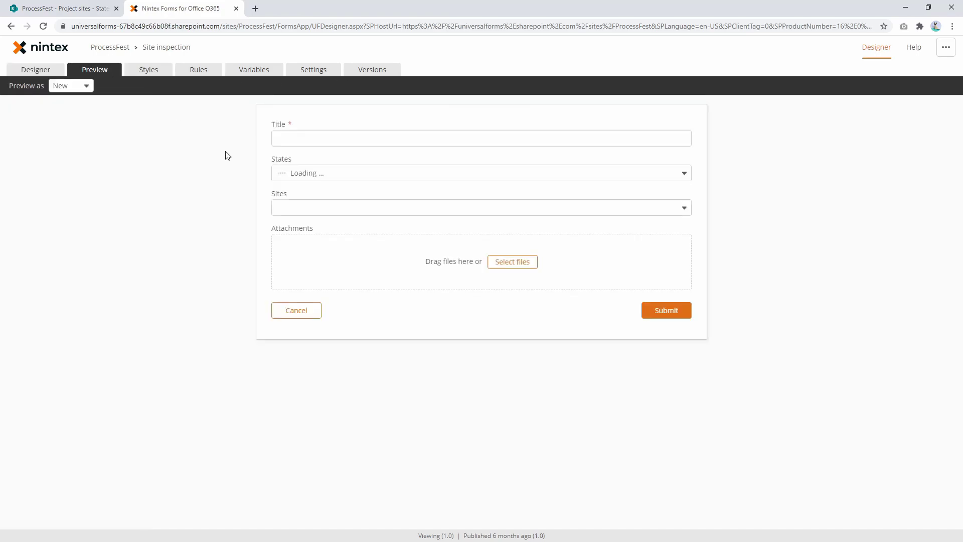
# Verify West Virginia narrows Sites, then open the Site inspection list in a new tab
pyautogui.click(346, 175)
pyautogui.scroll(-15, 333, 234)
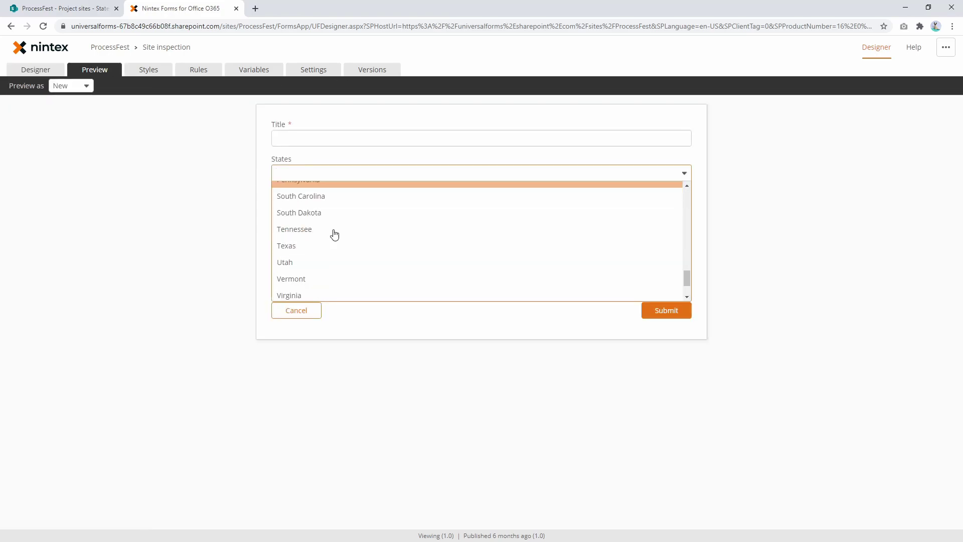
pyautogui.click(329, 277)
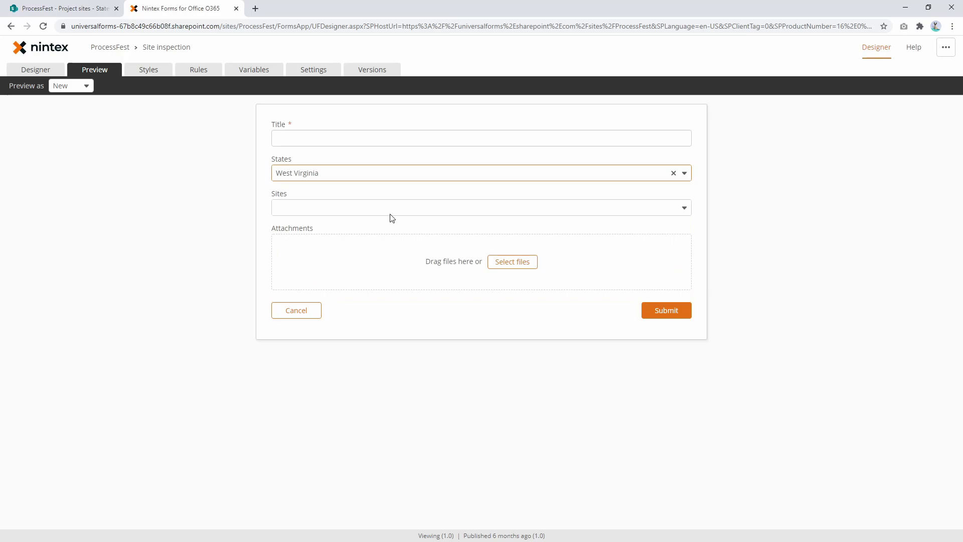
pyautogui.click(388, 210)
pyautogui.scroll(-5, 382, 251)
pyautogui.scroll(5, 379, 276)
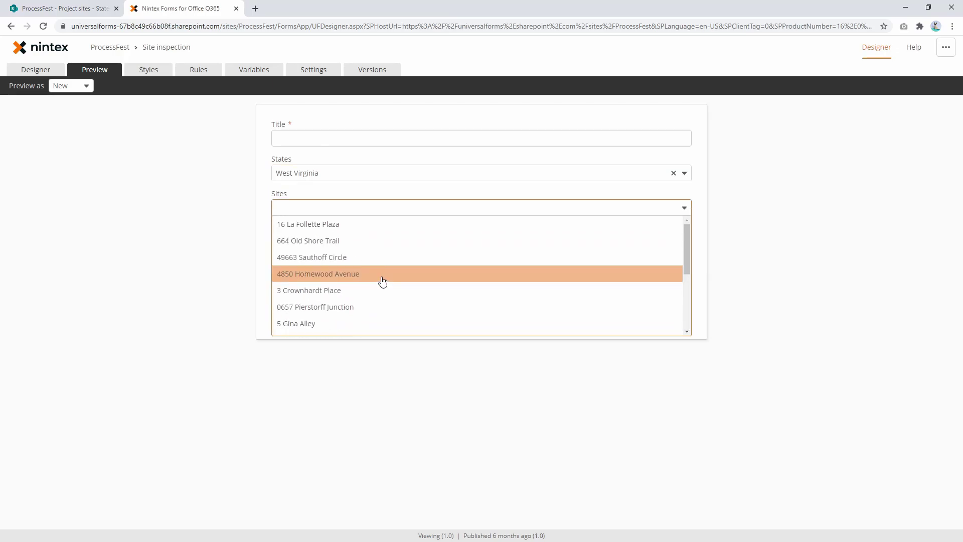
pyautogui.click(172, 242)
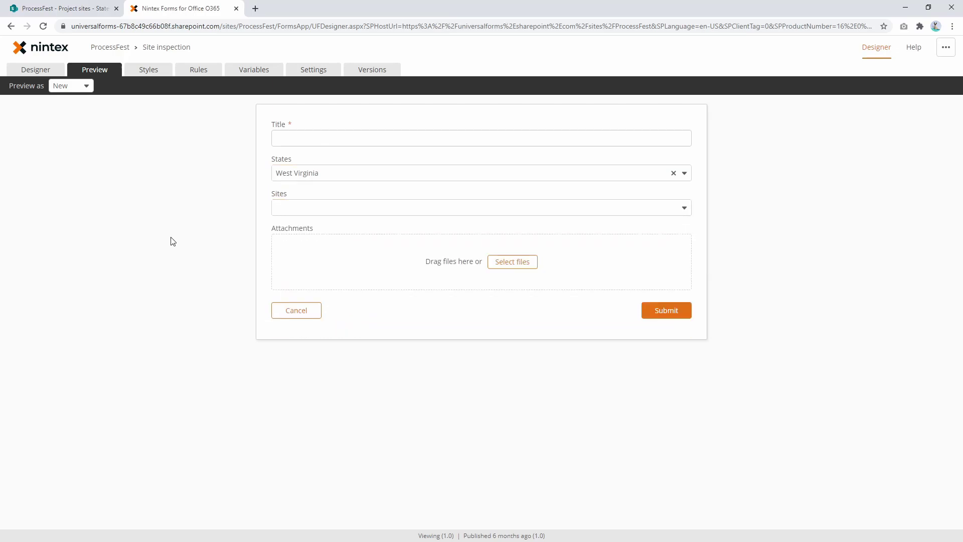
pyautogui.click(46, 71)
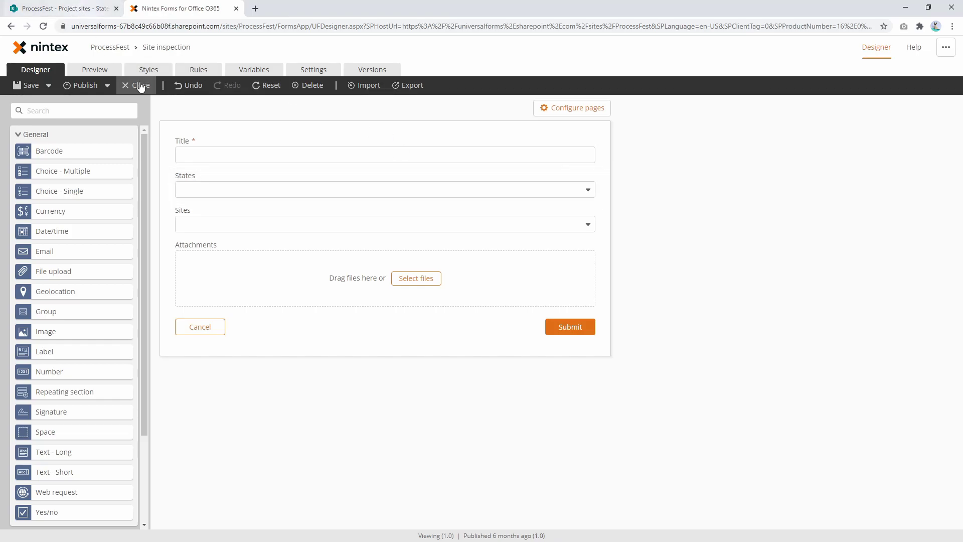
pyautogui.middleClick(171, 47)
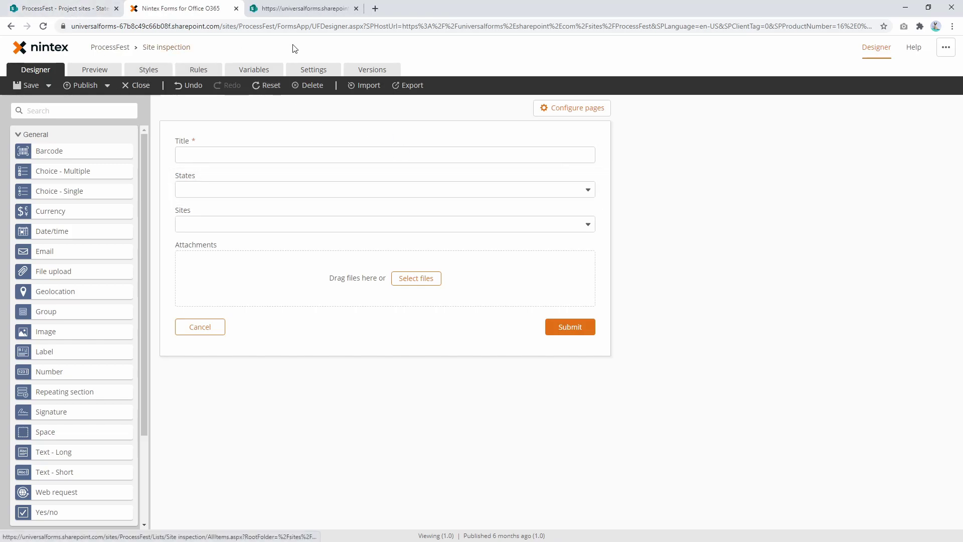
# Add a single line of text column named State to the Site inspection list
pyautogui.click(303, 8)
pyautogui.click(437, 194)
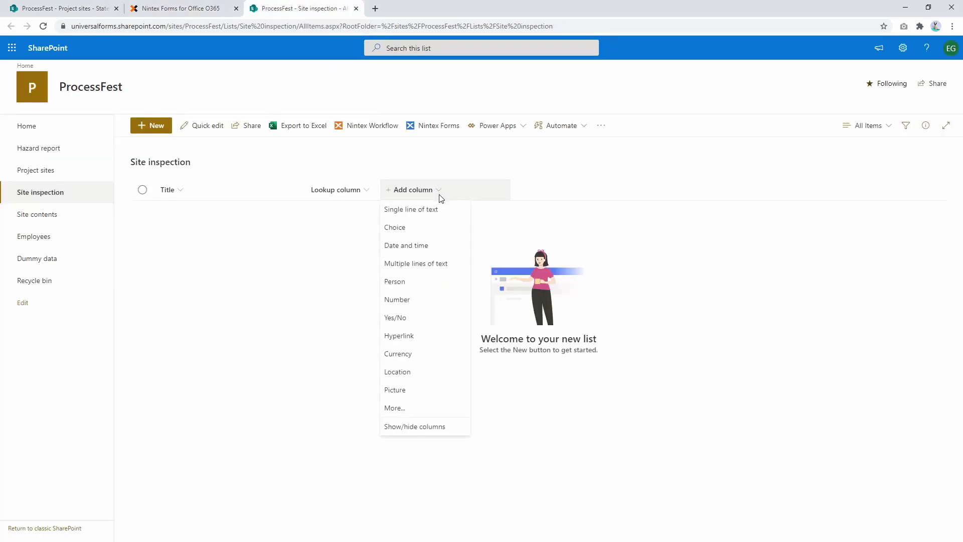
pyautogui.click(463, 242)
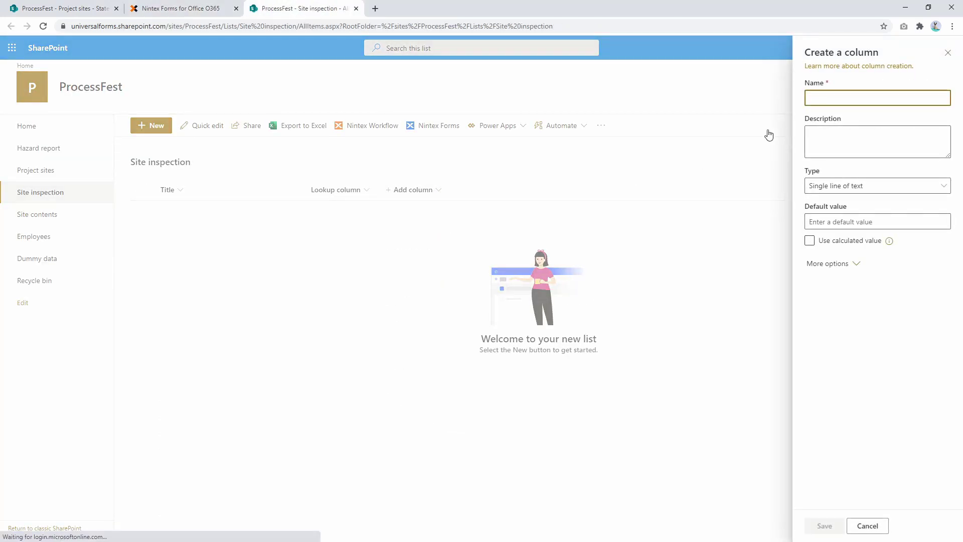
pyautogui.write('State')
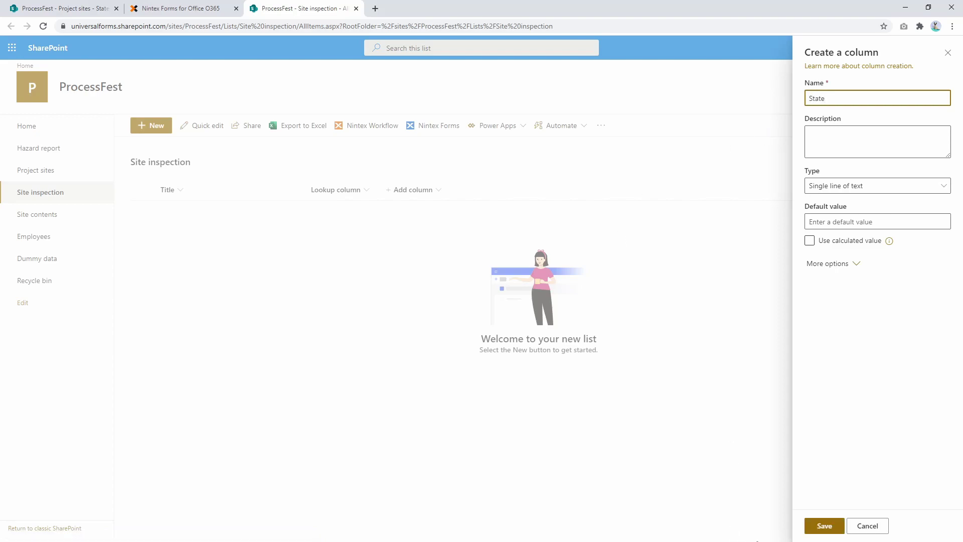
pyautogui.click(825, 526)
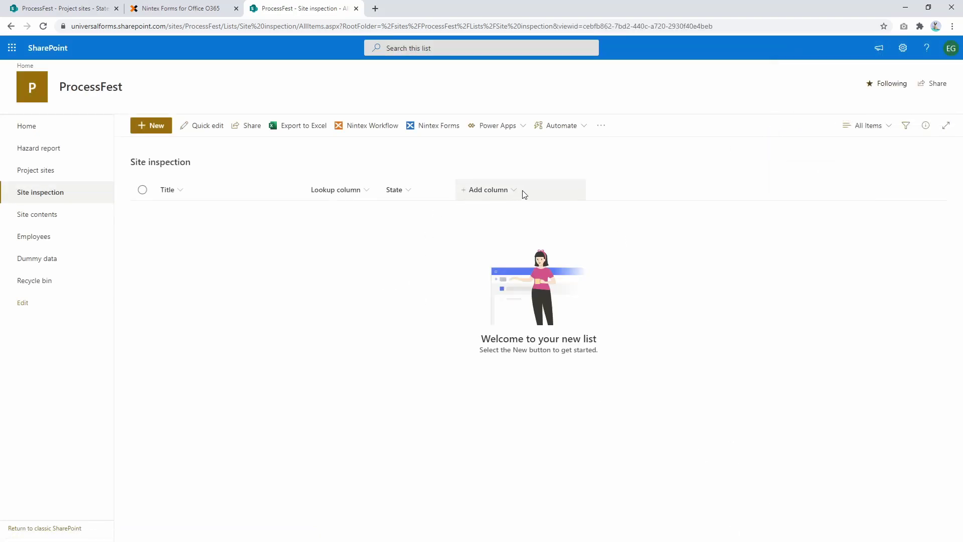
# Add a second single line of text column named Site, then publish the form
pyautogui.click(516, 192)
pyautogui.click(500, 215)
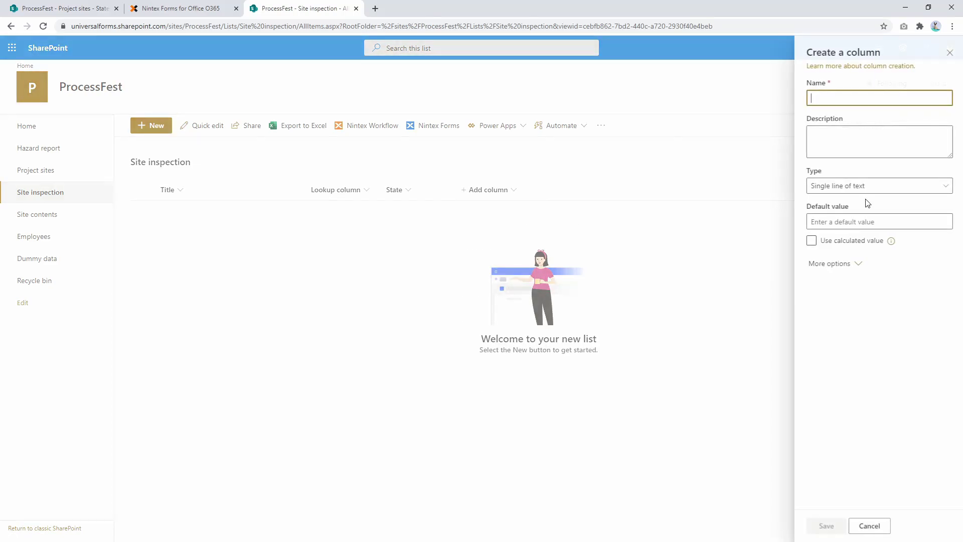
pyautogui.write('Site')
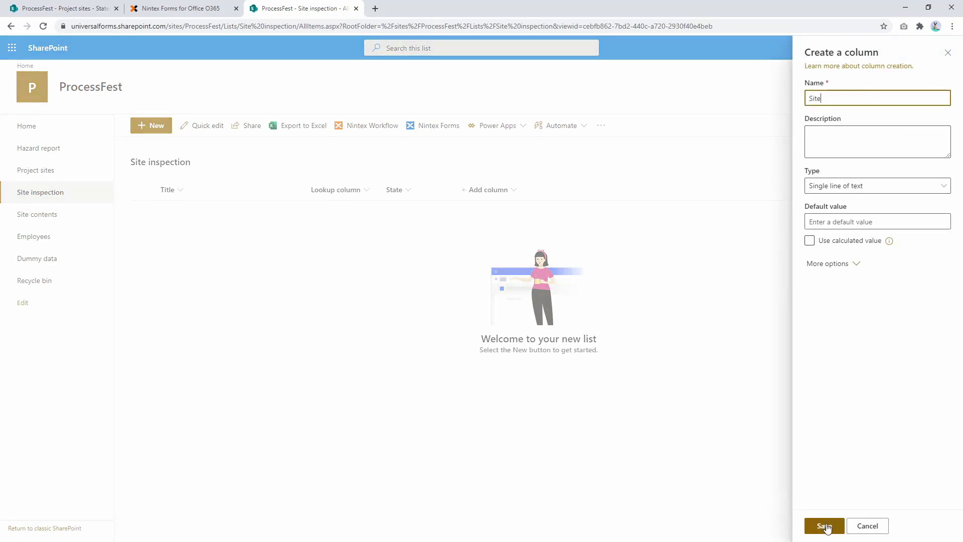
pyautogui.click(825, 526)
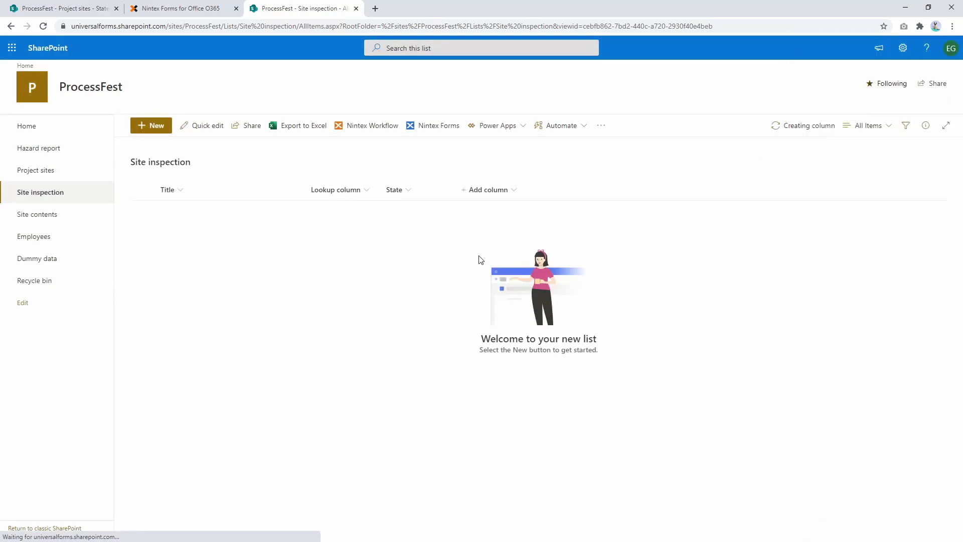
pyautogui.click(176, 8)
pyautogui.click(85, 86)
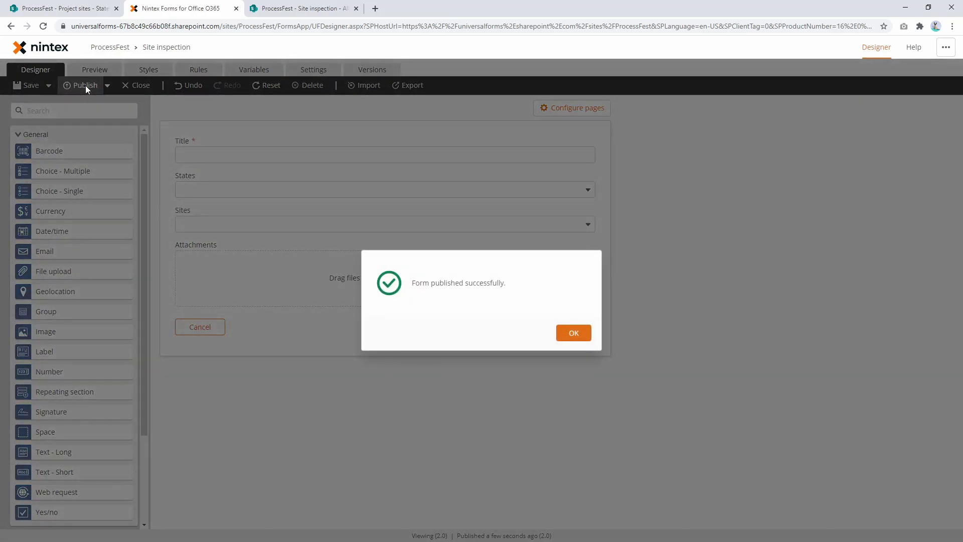
# Dismiss the publish confirmation and return to the Site inspection list
pyautogui.click(590, 339)
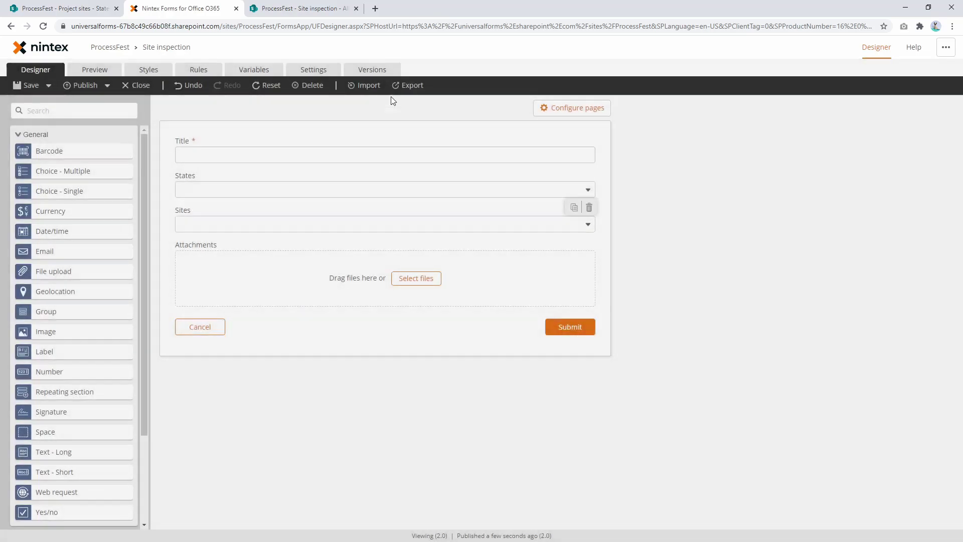
pyautogui.click(302, 9)
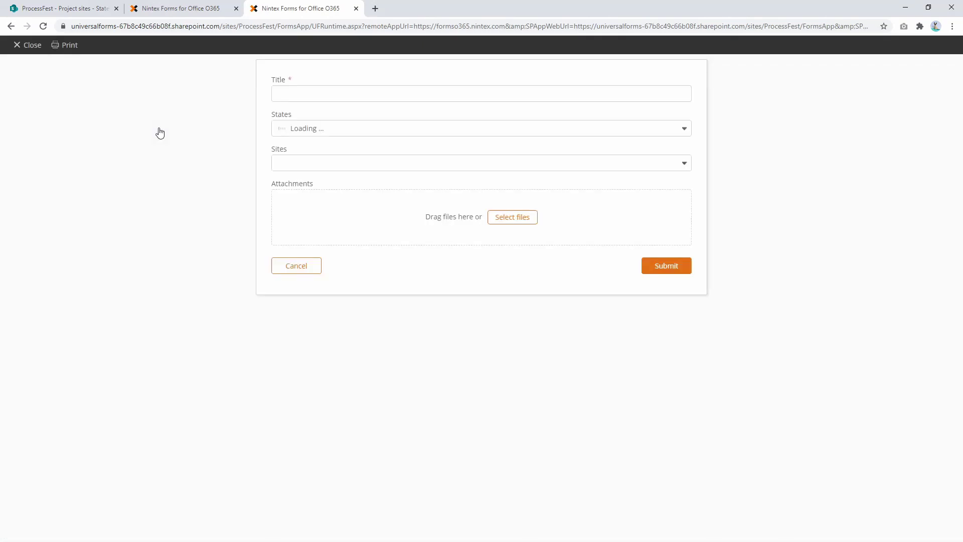
# Submit an item titled 'Hello world!' with state California and site 78159 Maple Plaza
pyautogui.click(336, 94)
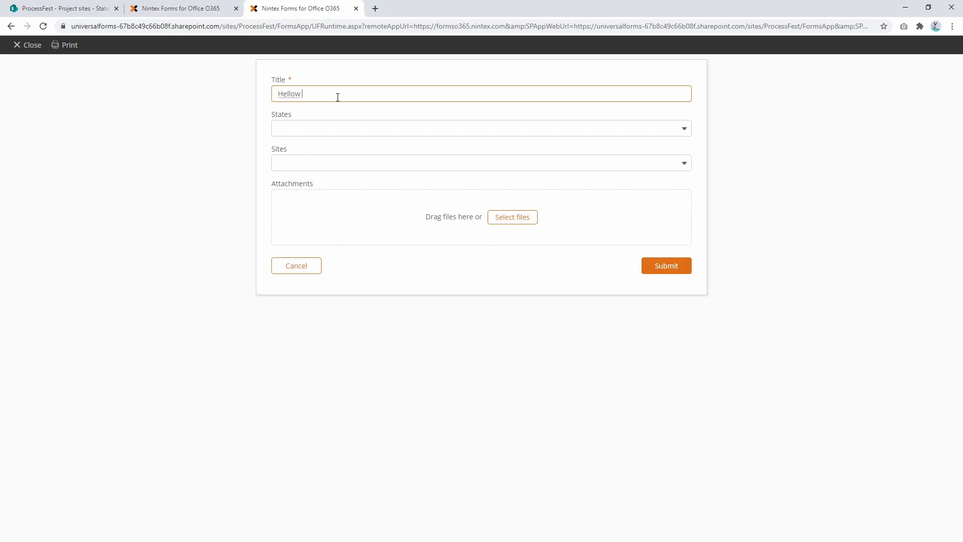
pyautogui.click(367, 131)
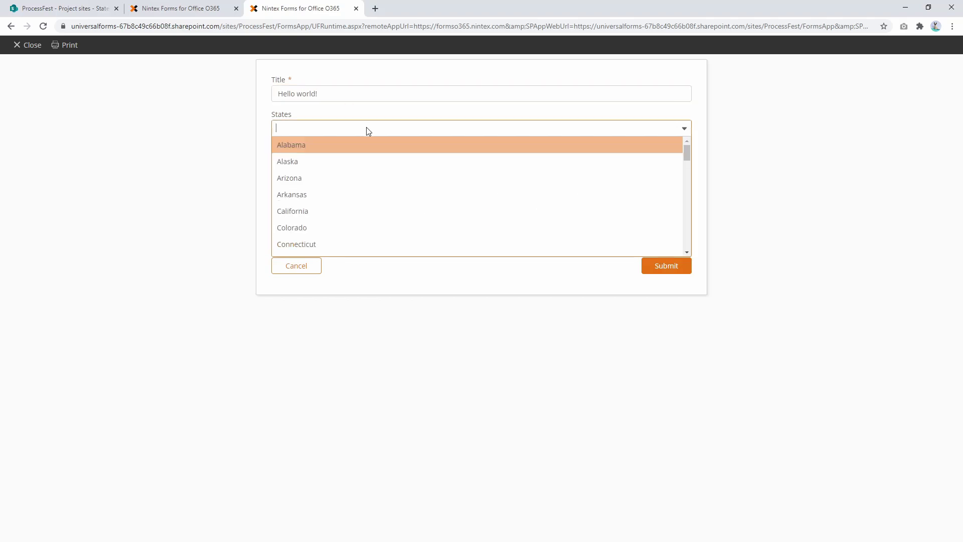
pyautogui.click(314, 211)
pyautogui.click(324, 166)
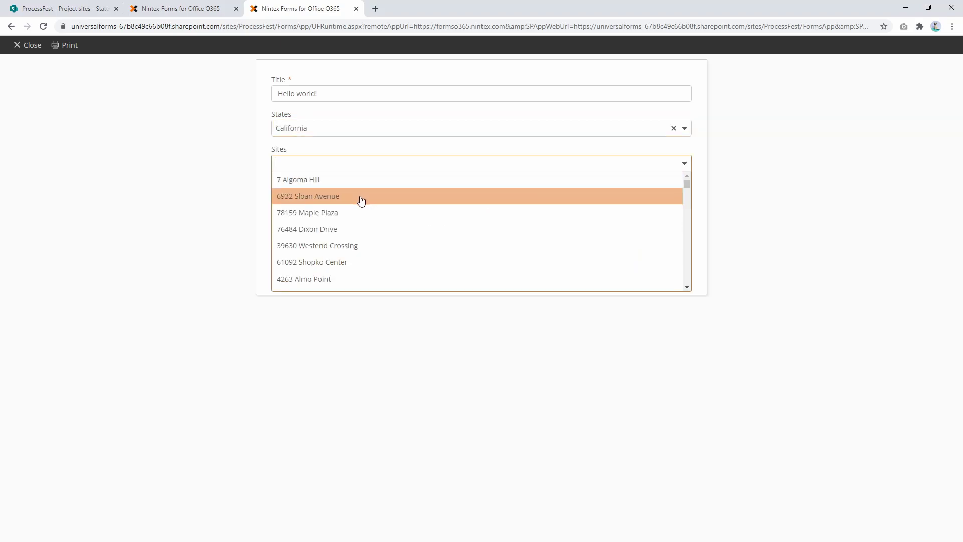
pyautogui.click(344, 217)
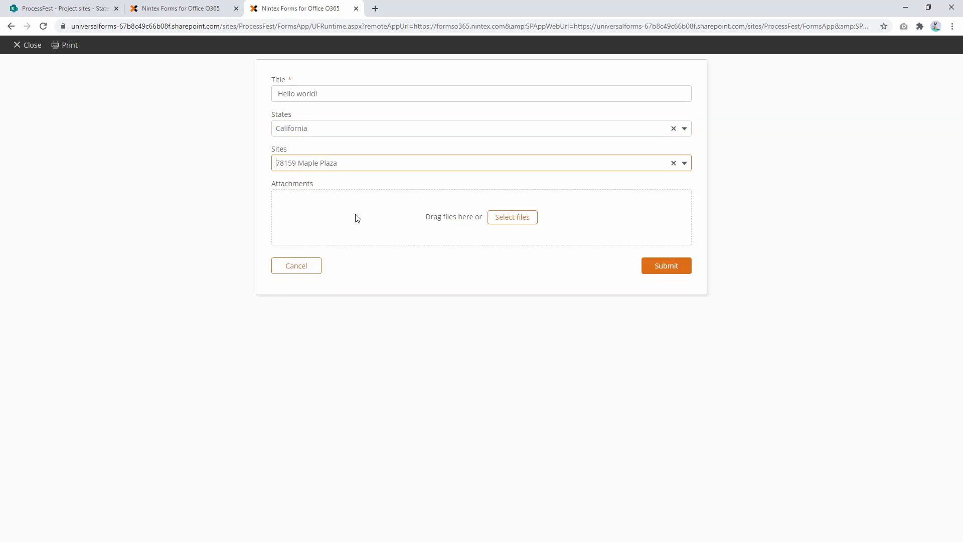
pyautogui.click(670, 270)
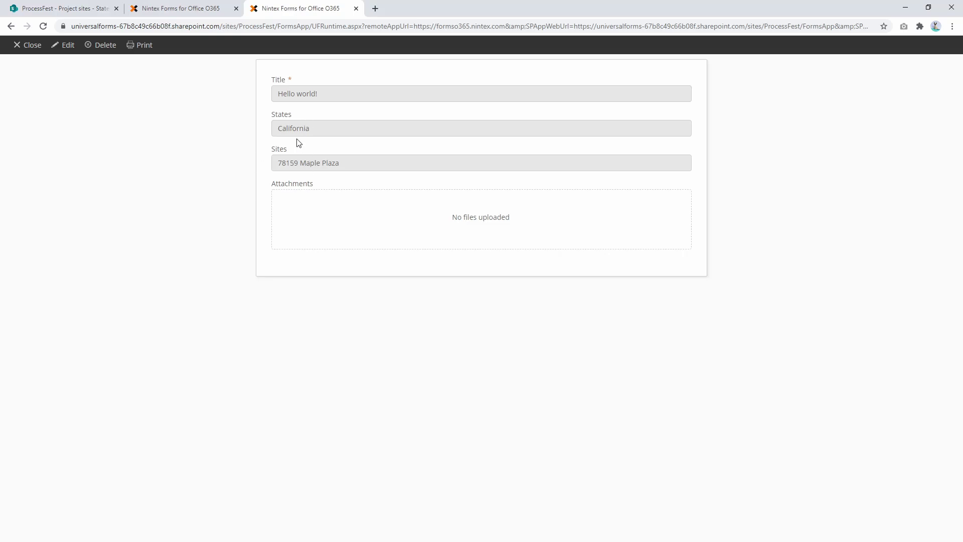
# Return to the Nintex form designer after reviewing the submitted Hello world! item
pyautogui.click(187, 8)
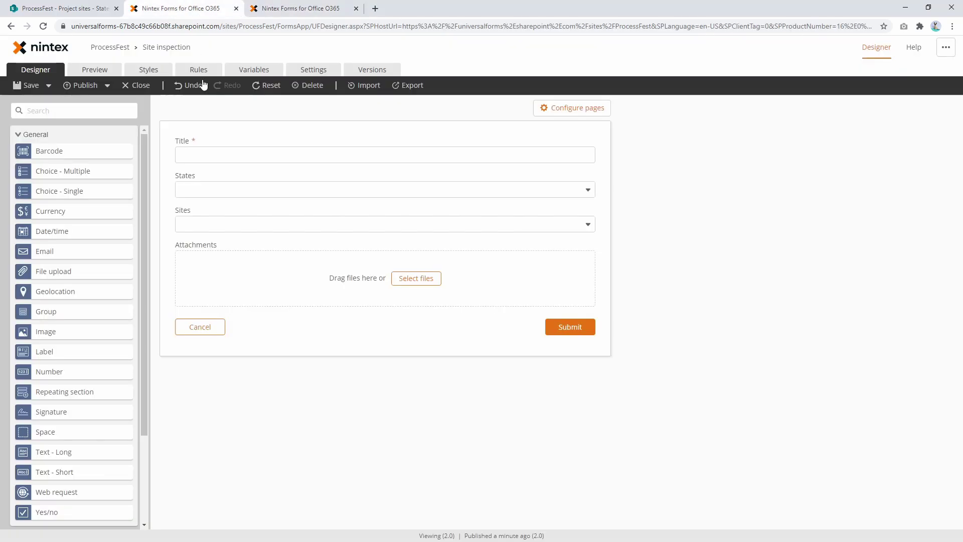
# Inspect the States lookup's Connected to options, closing its settings unchanged
pyautogui.click(282, 189)
pyautogui.click(818, 241)
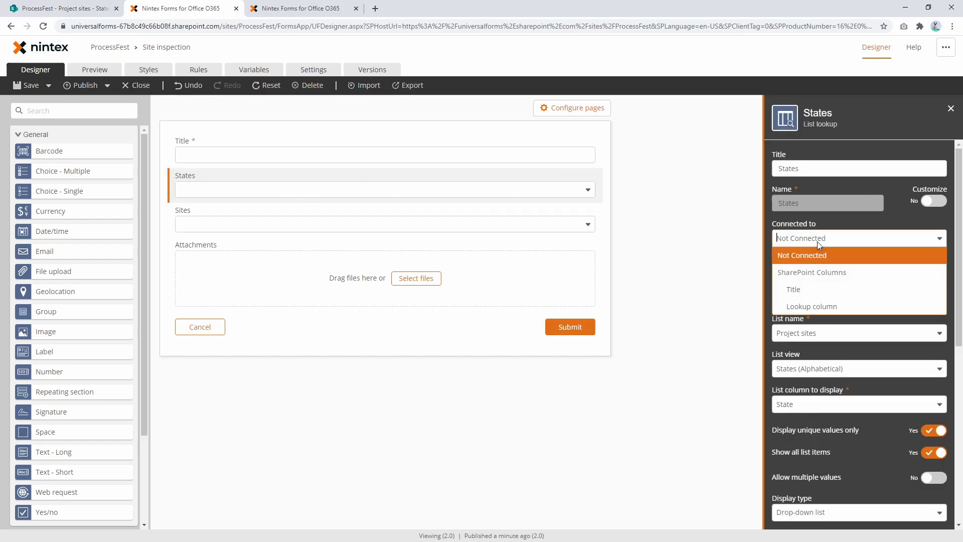
pyautogui.click(681, 277)
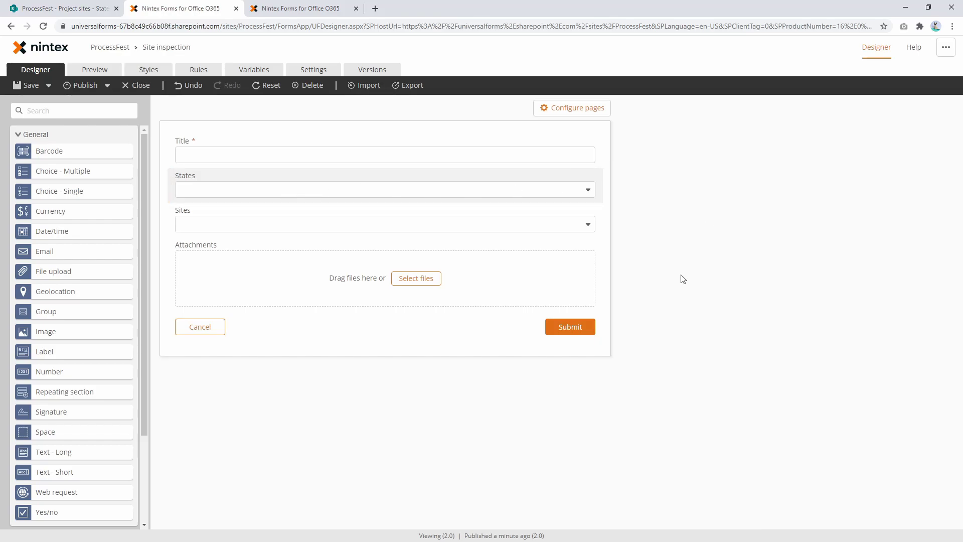
# Save the form as version 2.1 and switch to the submitted item's tab
pyautogui.click(31, 89)
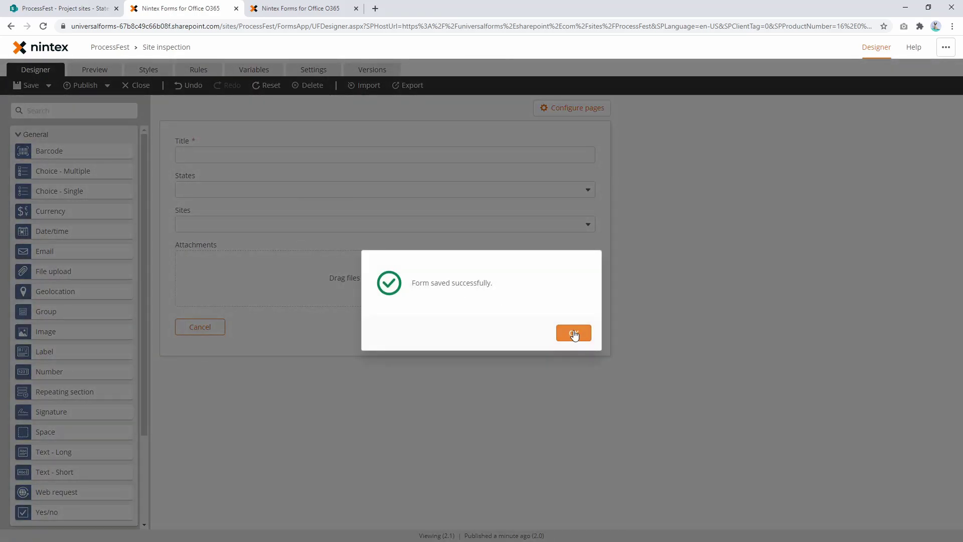
pyautogui.click(574, 335)
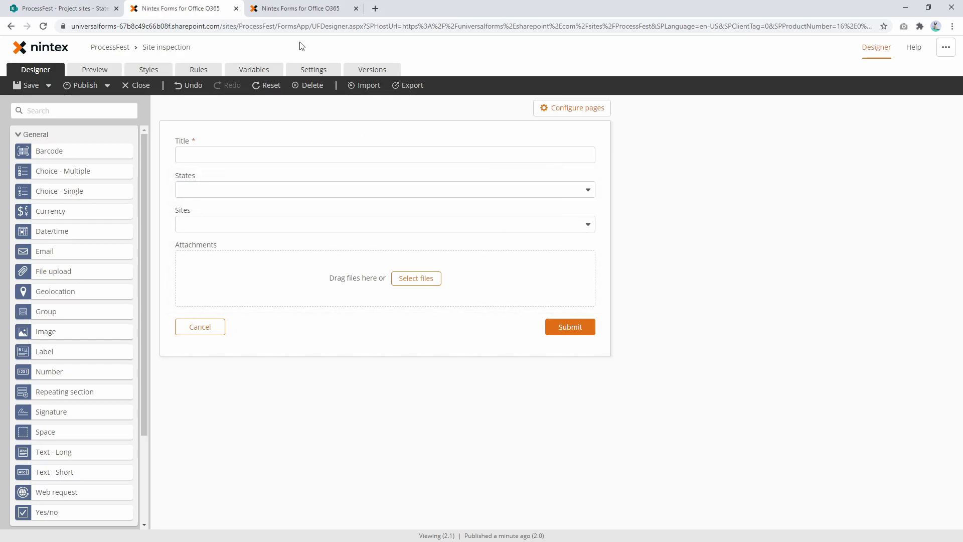
pyautogui.click(100, 8)
# Close the Hello world! item to view the list, then go back to the designer
pyautogui.click(291, 11)
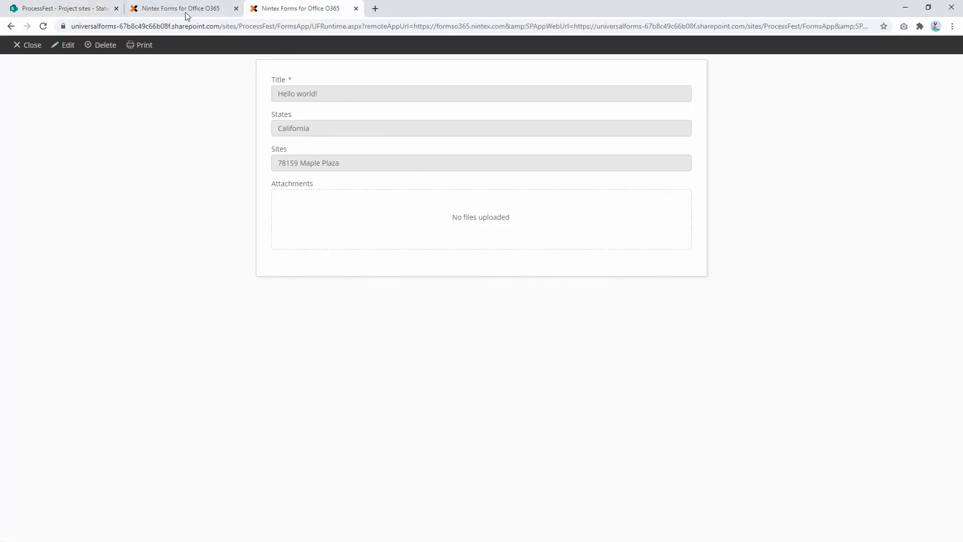
pyautogui.click(47, 48)
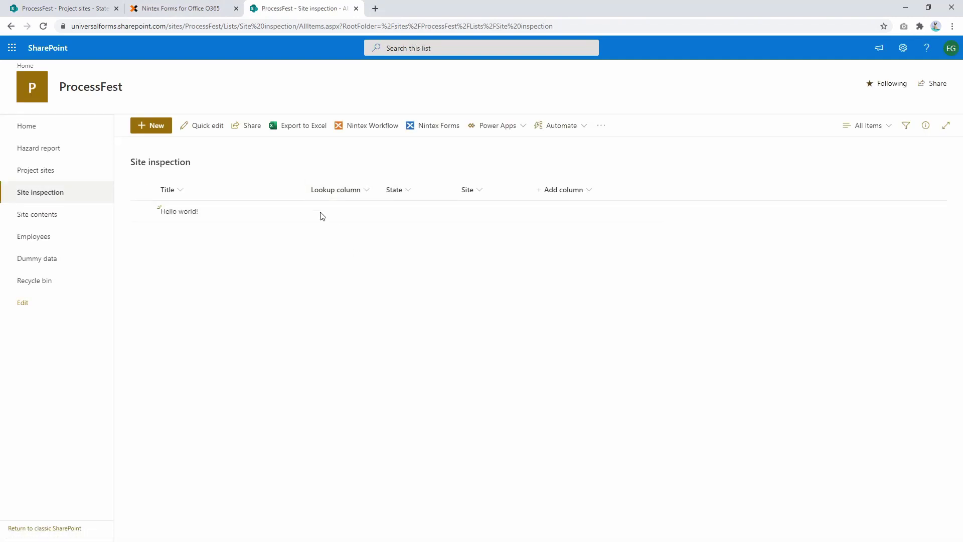
pyautogui.hotkey('ctrl', 'shift', 'Tab')
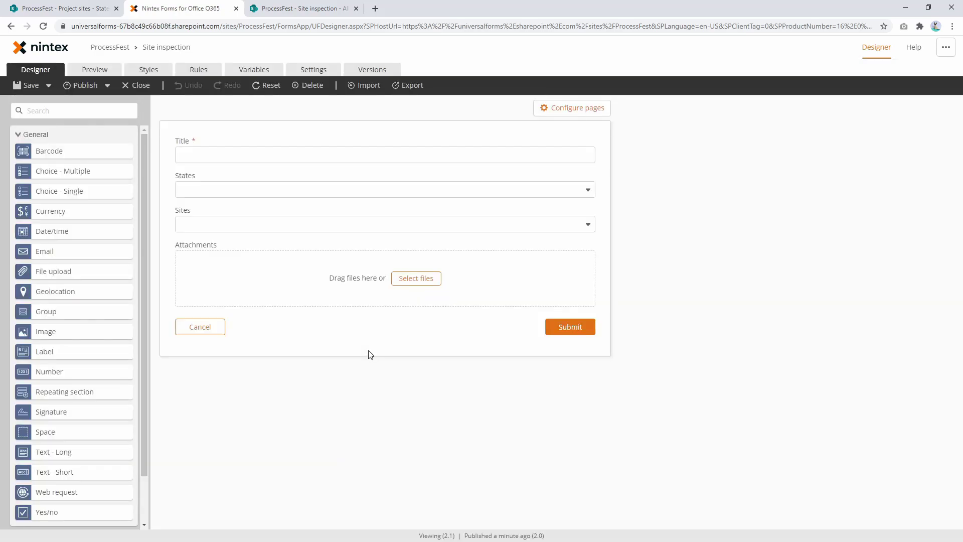
# Connect States to the State column and Sites to Site, with States storing item text
pyautogui.click(373, 188)
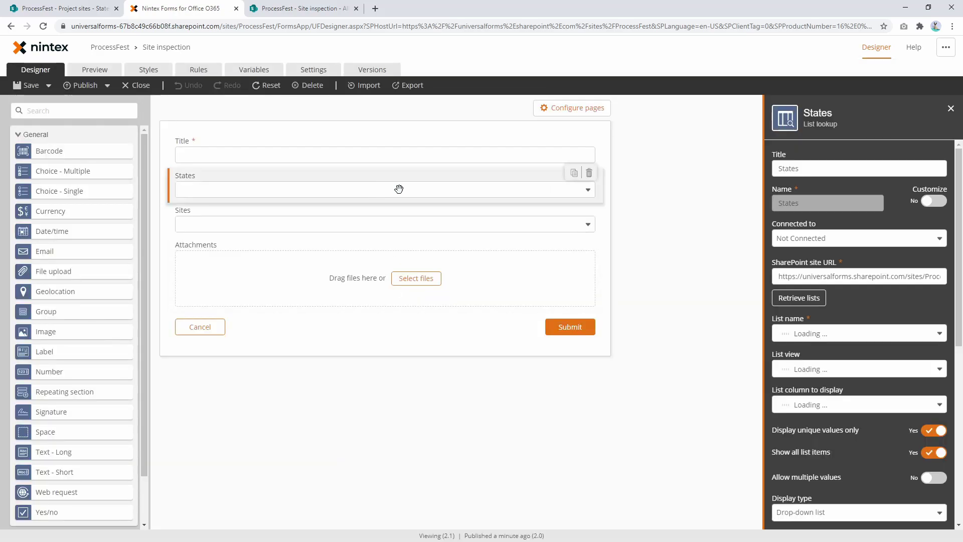
pyautogui.click(854, 239)
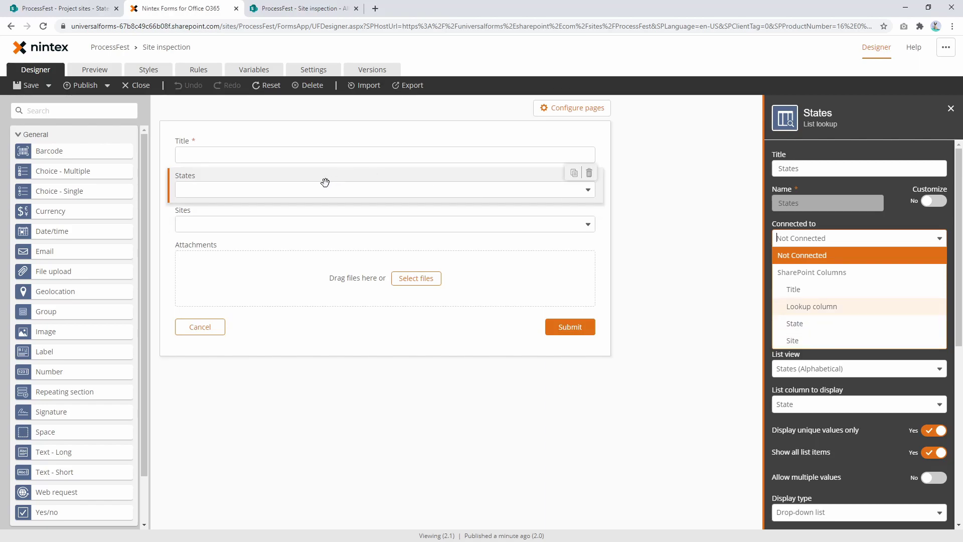
pyautogui.click(803, 325)
pyautogui.click(381, 221)
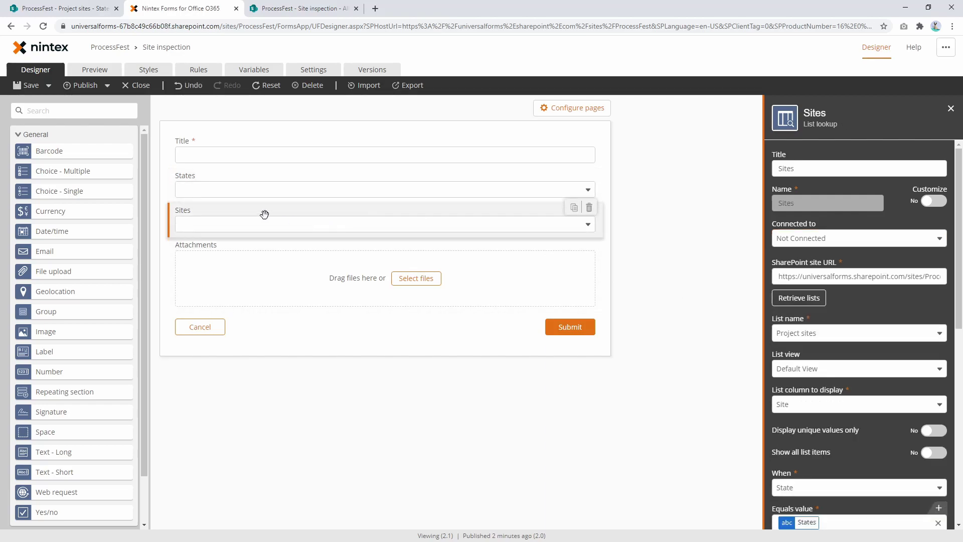
pyautogui.click(816, 237)
pyautogui.click(804, 341)
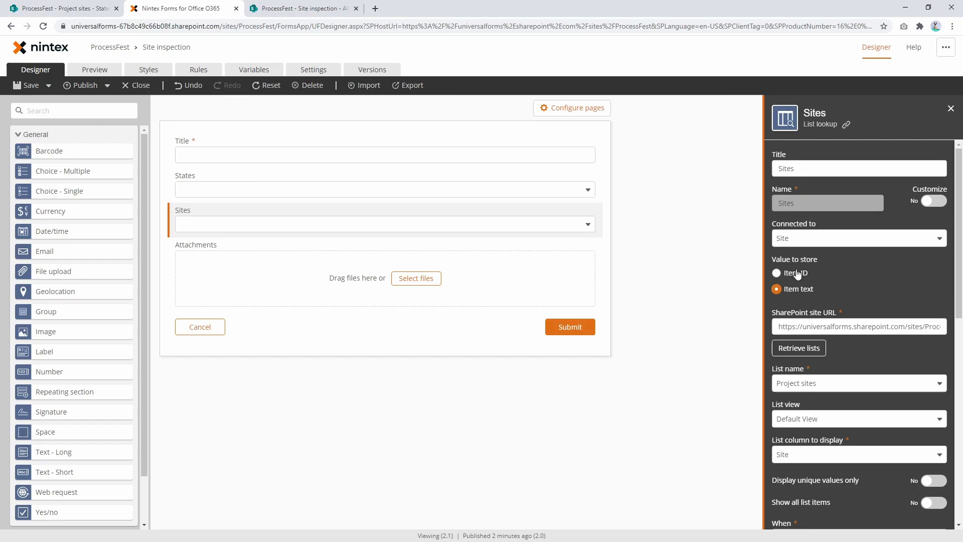
pyautogui.click(373, 194)
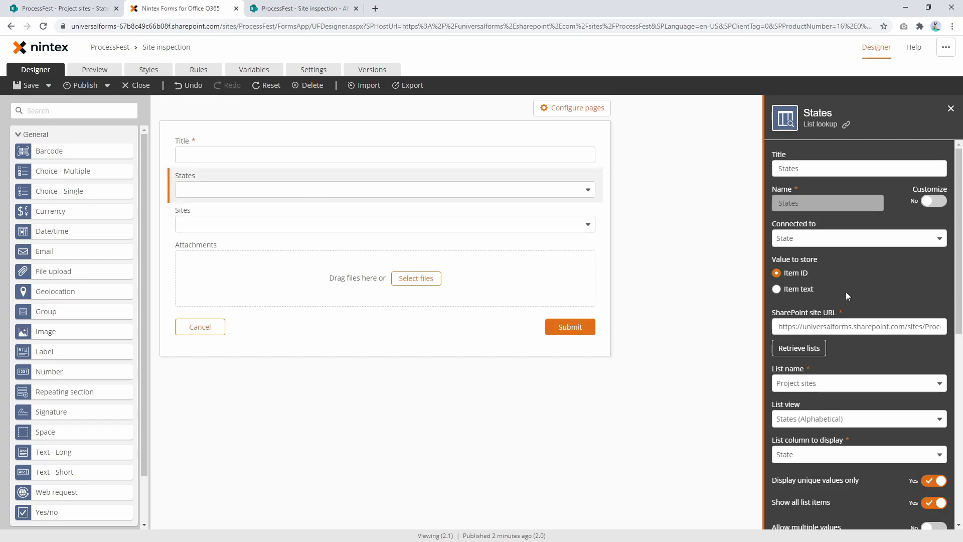
pyautogui.click(799, 291)
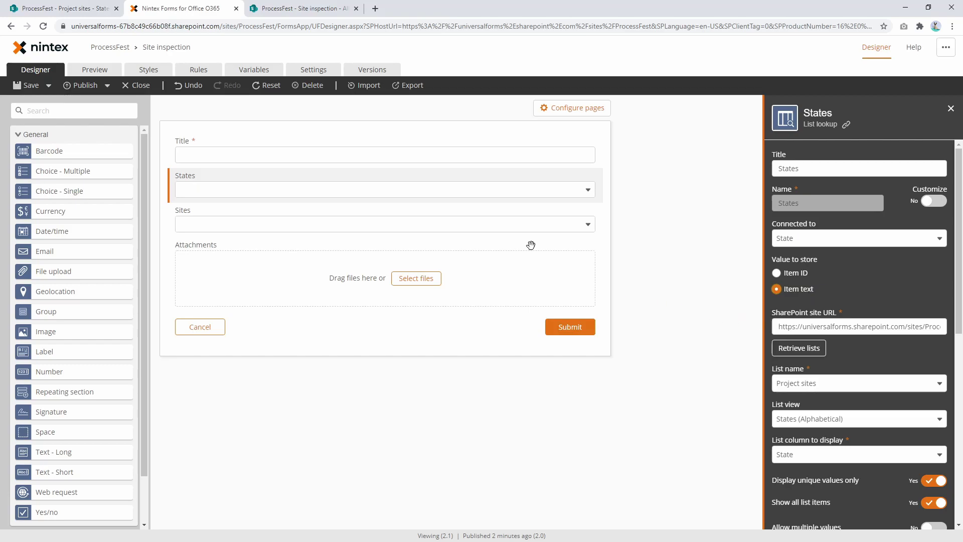
# Publish the updated form and switch the Project sites list to the All Items view
pyautogui.click(90, 84)
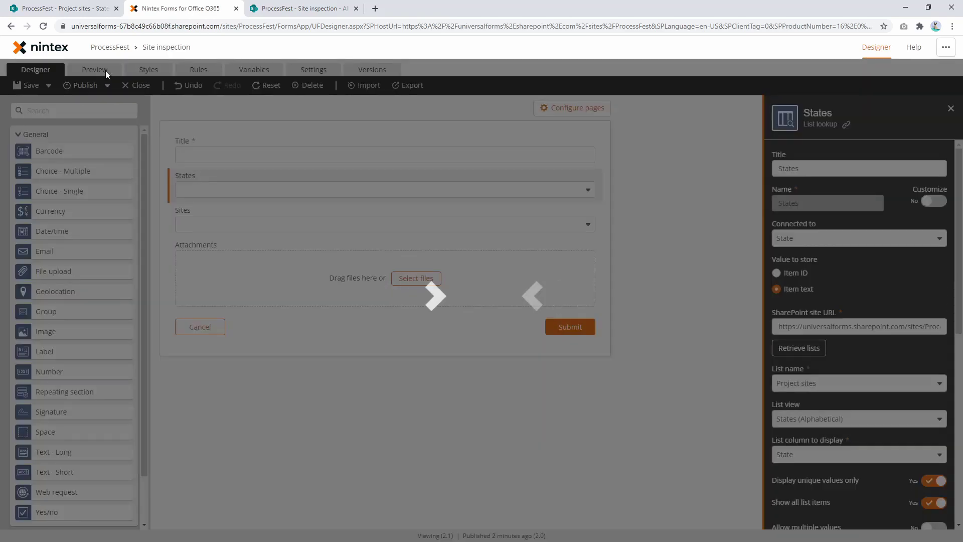
pyautogui.click(66, 8)
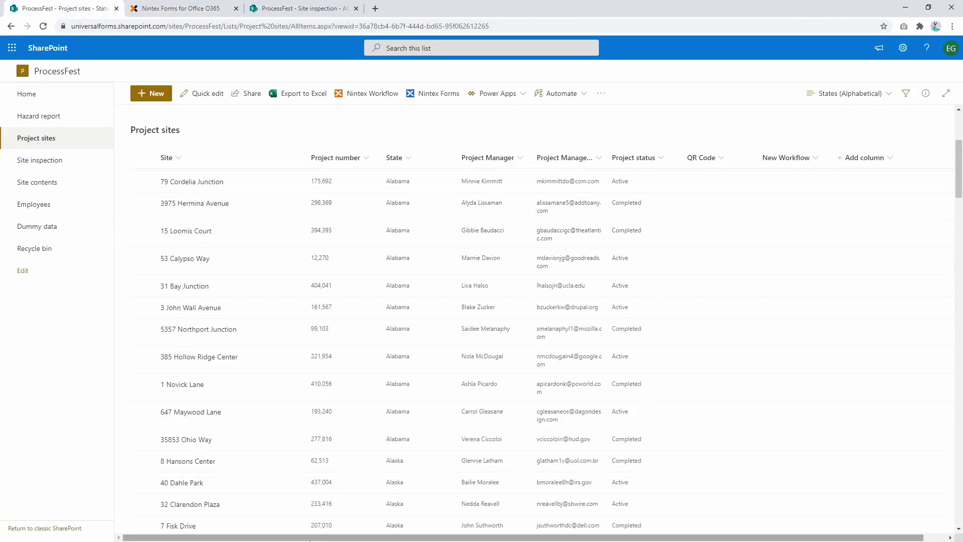
pyautogui.click(893, 100)
pyautogui.click(834, 150)
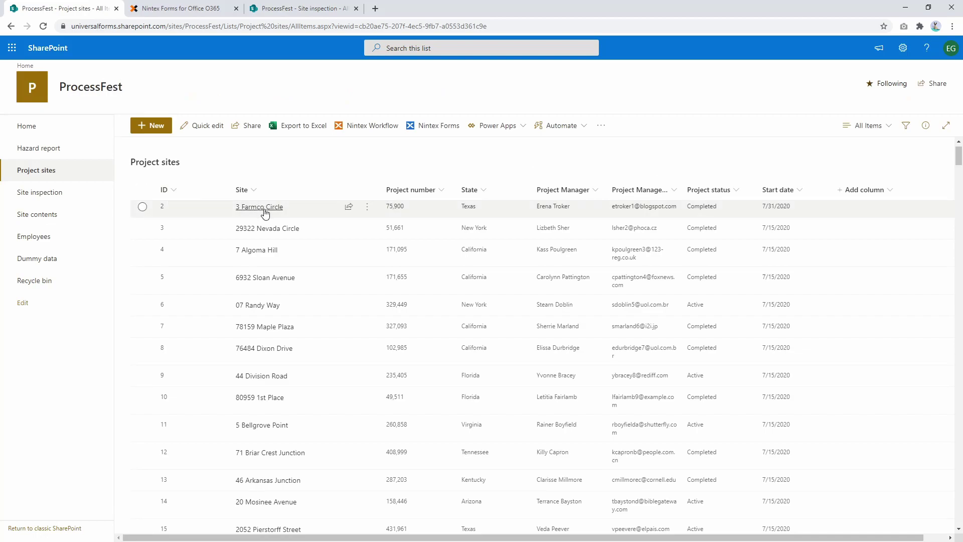
pyautogui.scroll(1, 171, 216)
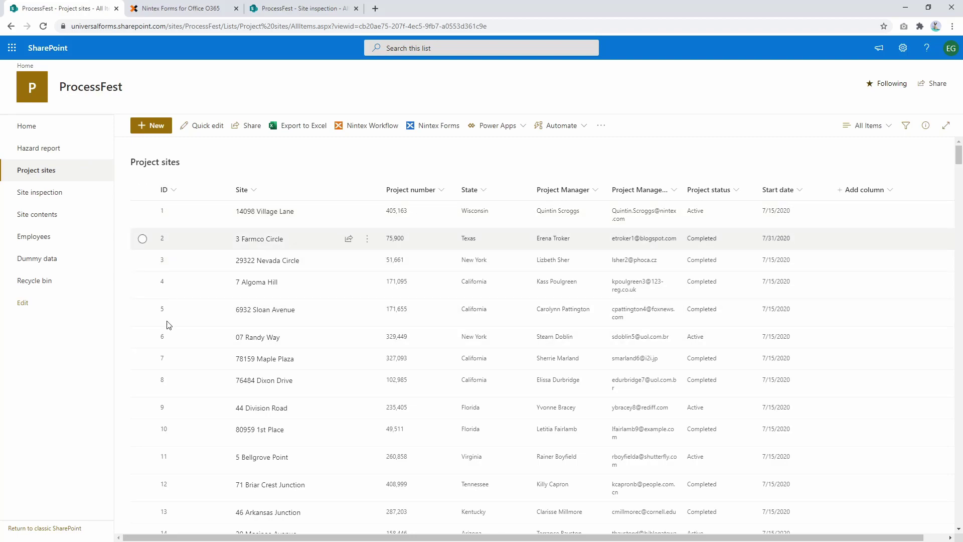
# Dismiss the publish confirmation and resubmit the Hello world! item with California and 78159 Maple Plaza
pyautogui.click(247, 5)
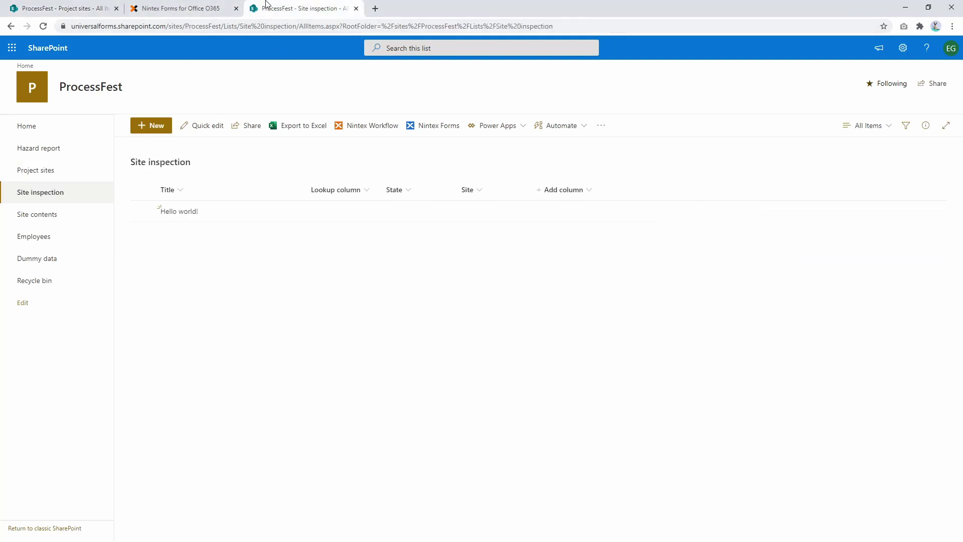
pyautogui.click(191, 5)
pyautogui.click(575, 334)
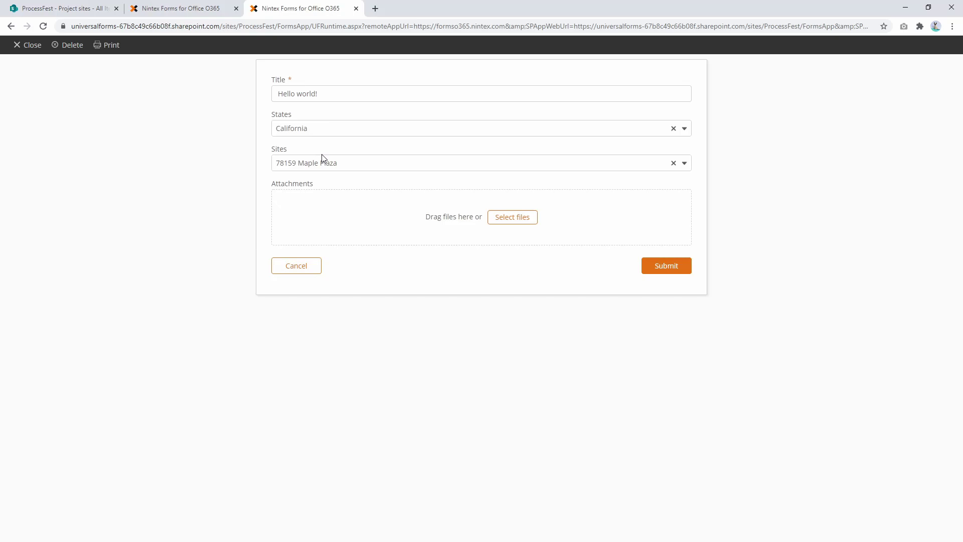
pyautogui.click(669, 270)
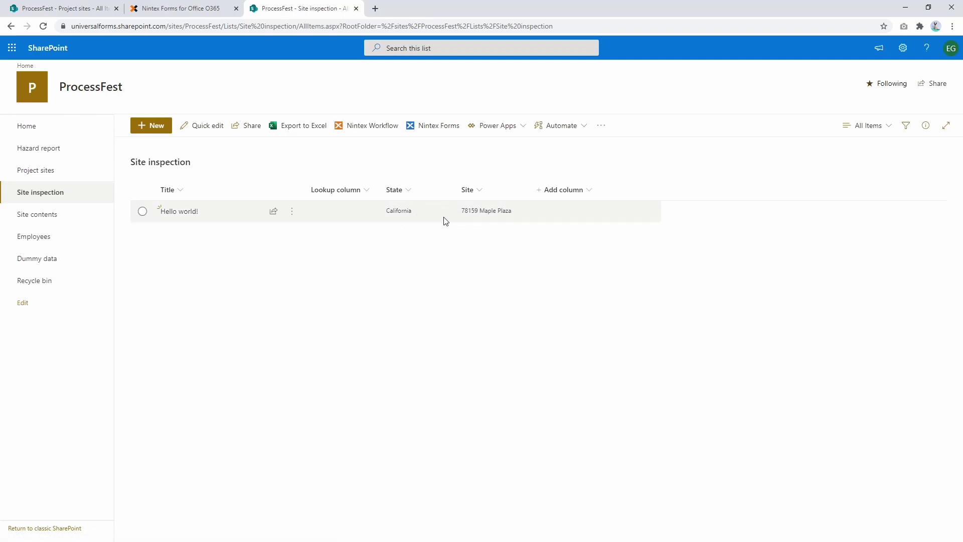
pyautogui.click(178, 215)
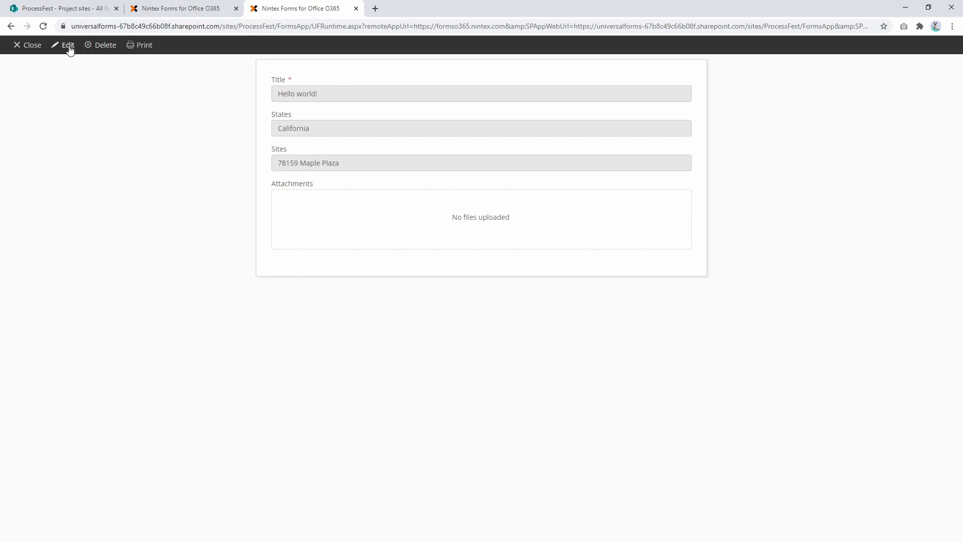
pyautogui.click(68, 46)
pyautogui.click(338, 131)
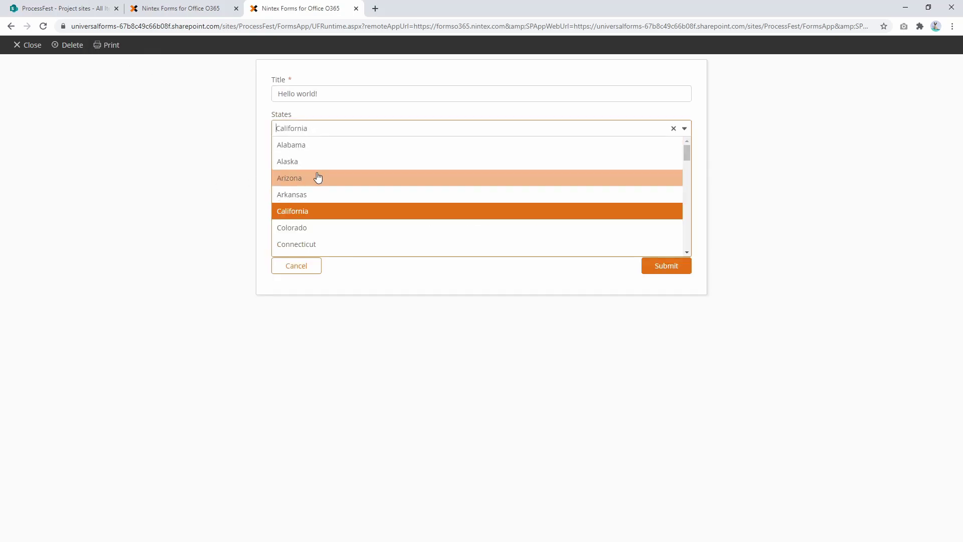
pyautogui.click(316, 178)
pyautogui.click(304, 132)
pyautogui.scroll(-10, 321, 228)
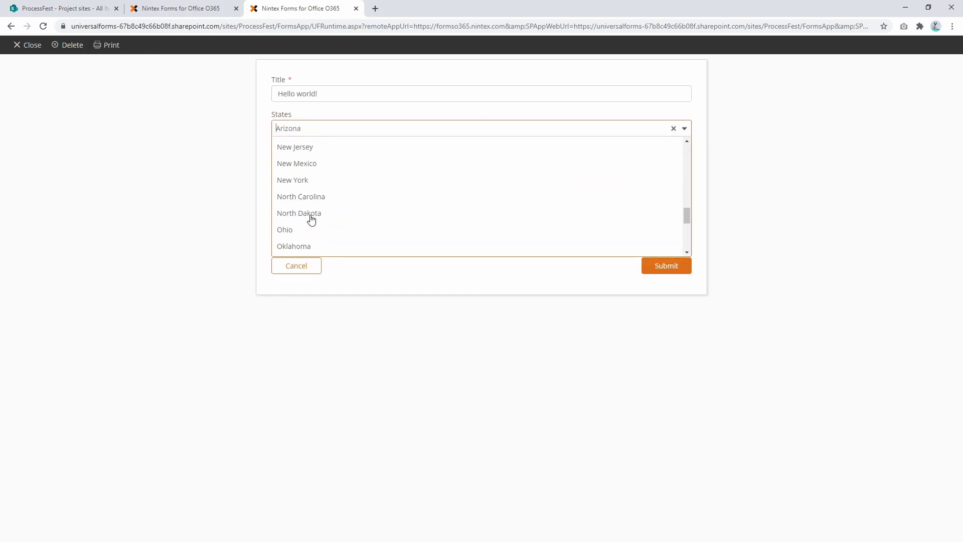
pyautogui.click(306, 177)
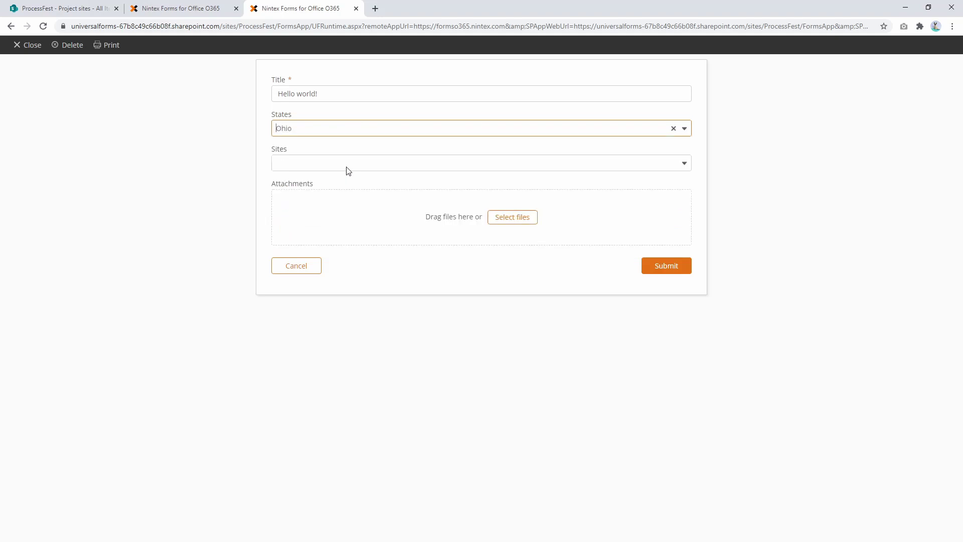
pyautogui.click(339, 163)
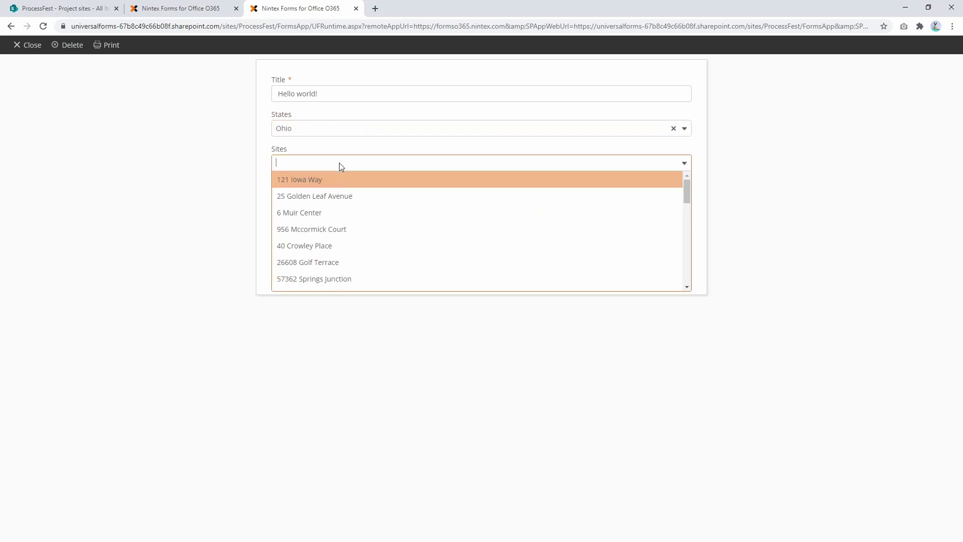
pyautogui.click(336, 263)
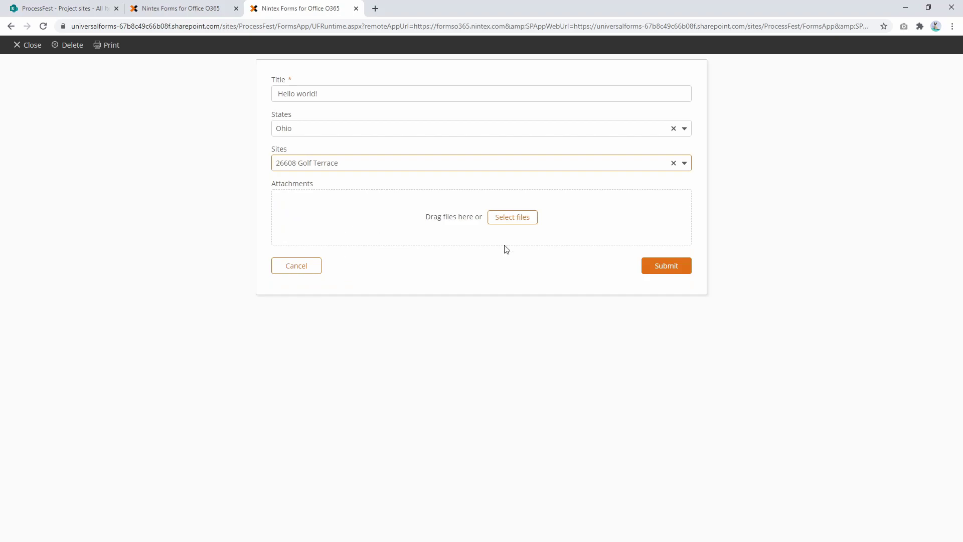
pyautogui.click(677, 265)
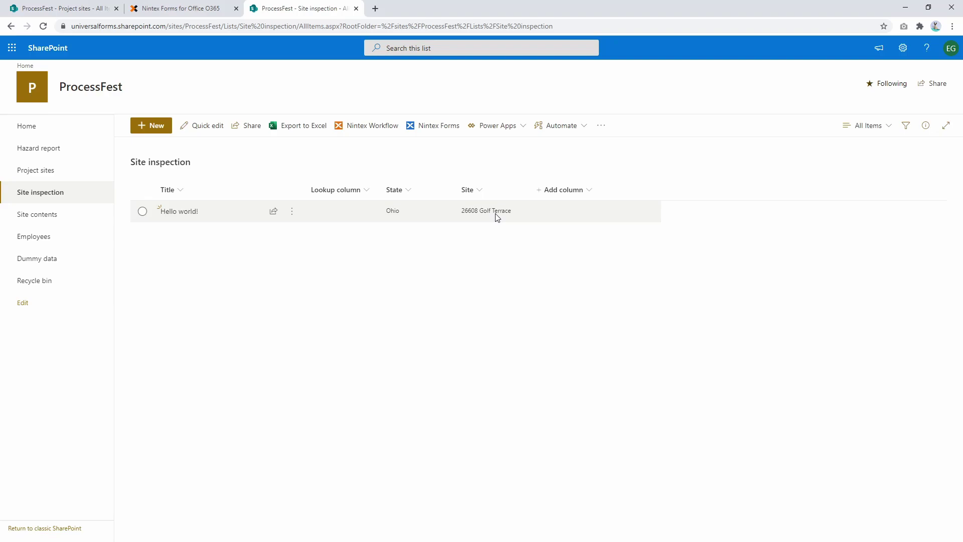
# Review the Sites and States lookup control settings in the form designer
pyautogui.click(198, 6)
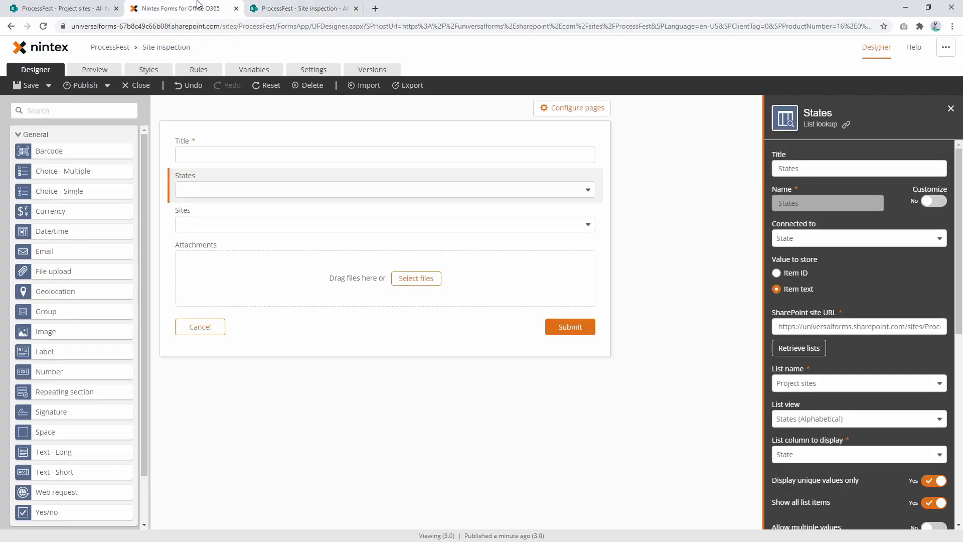
pyautogui.click(402, 228)
pyautogui.click(402, 185)
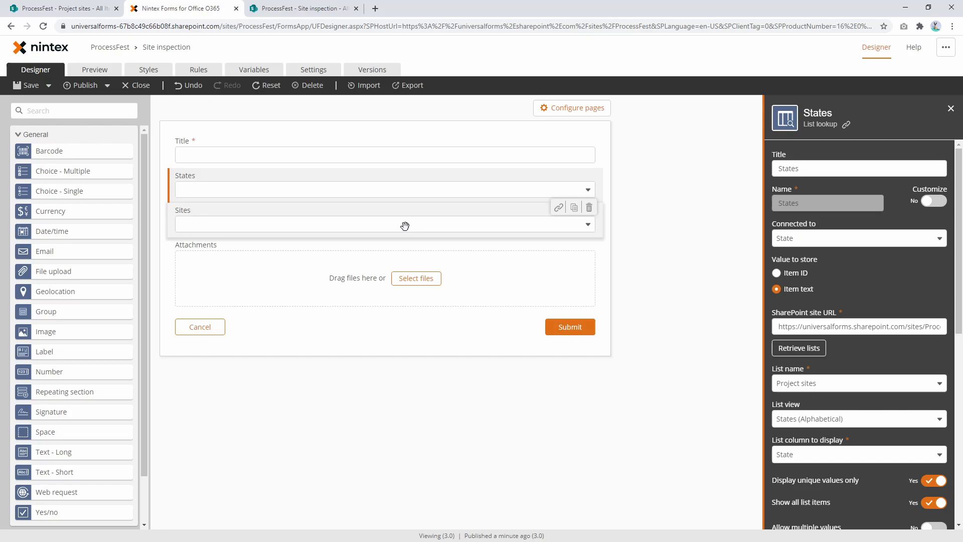
pyautogui.scroll(-1, 92, 384)
pyautogui.scroll(-2, 92, 384)
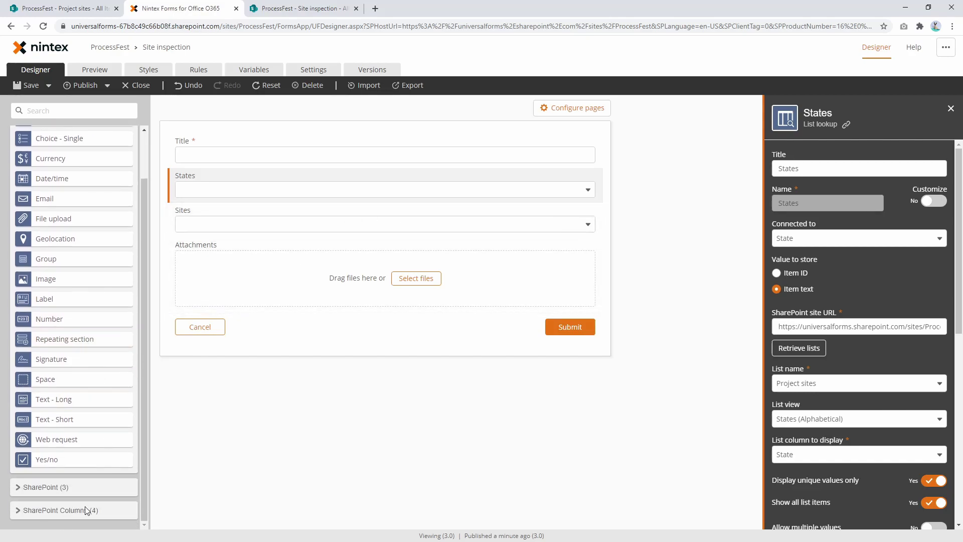
# Expand the SharePoint Columns toolbox group, then return to the Site inspection list
pyautogui.click(82, 510)
pyautogui.scroll(-2, 87, 490)
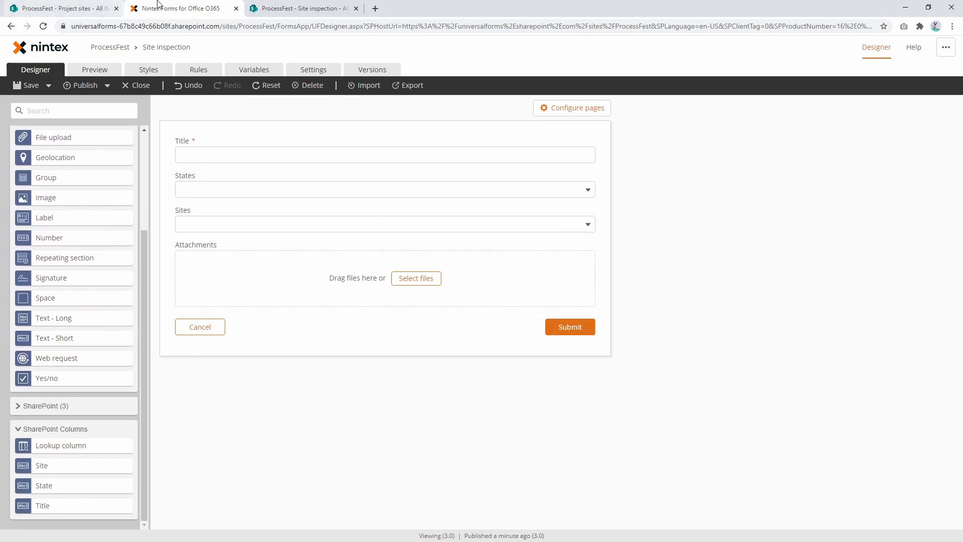
pyautogui.click(97, 7)
pyautogui.click(181, 9)
pyautogui.click(277, 8)
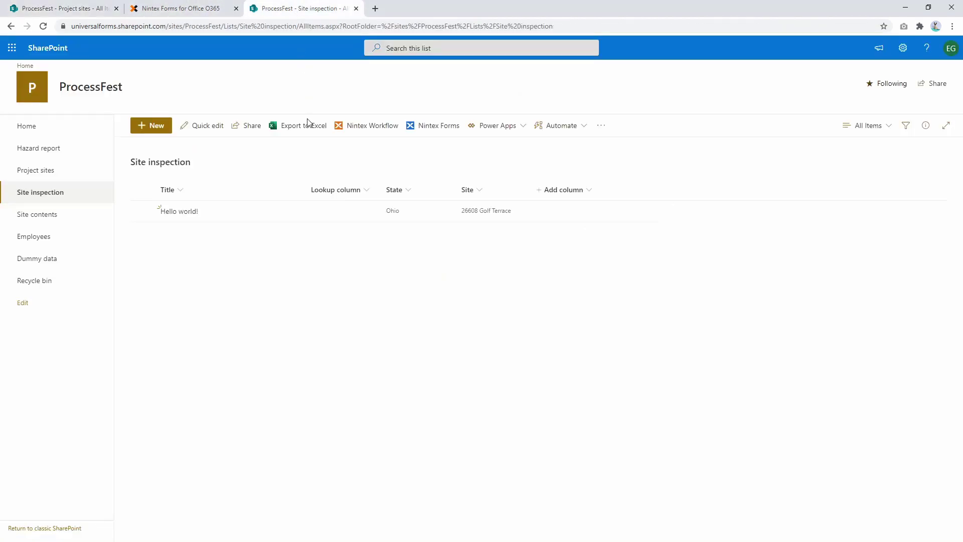
pyautogui.click(591, 191)
pyautogui.click(547, 408)
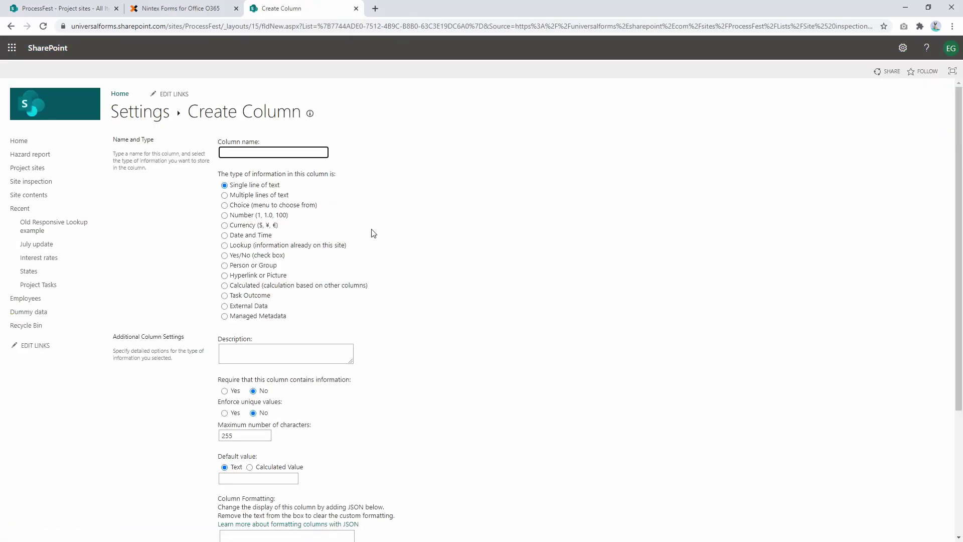
pyautogui.click(243, 246)
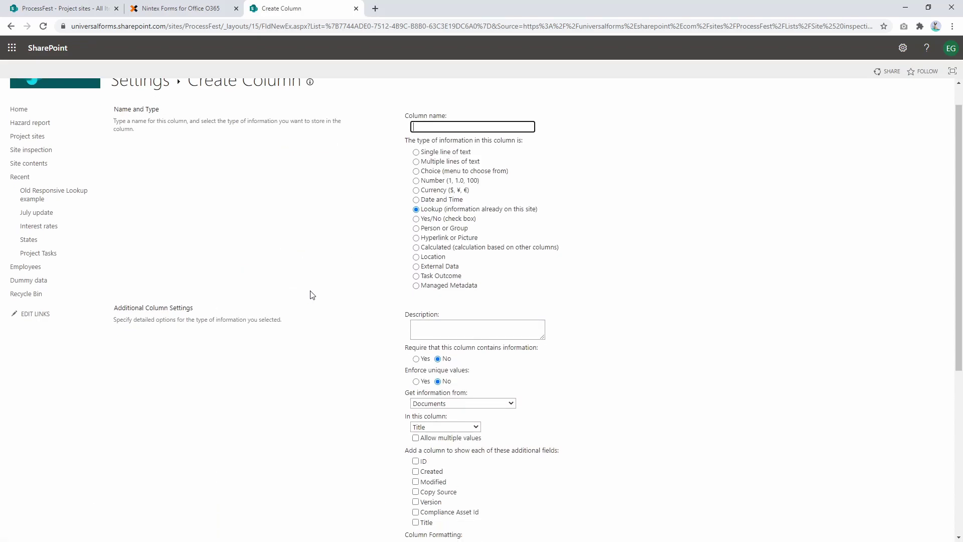
pyautogui.scroll(-3, 361, 284)
pyautogui.click(454, 236)
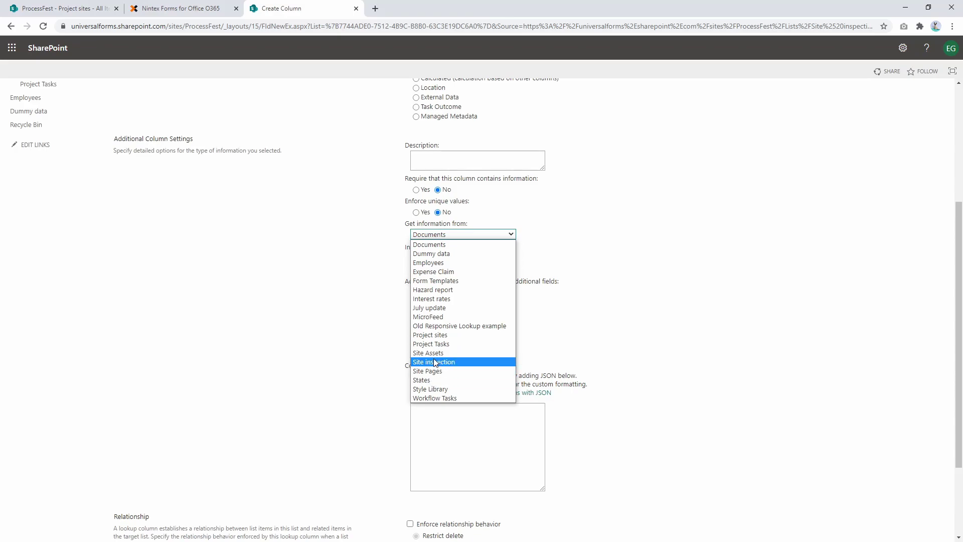
pyautogui.click(432, 334)
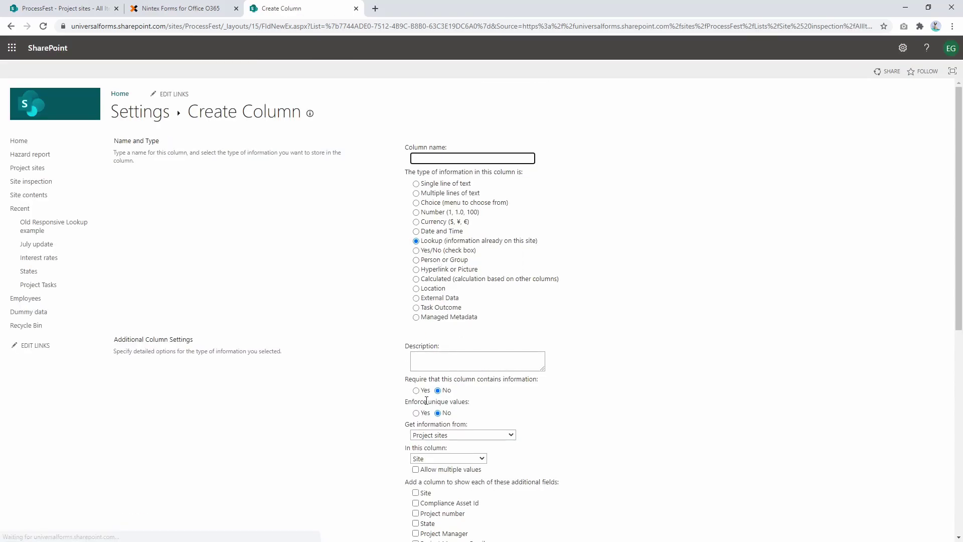
pyautogui.scroll(-1, 440, 351)
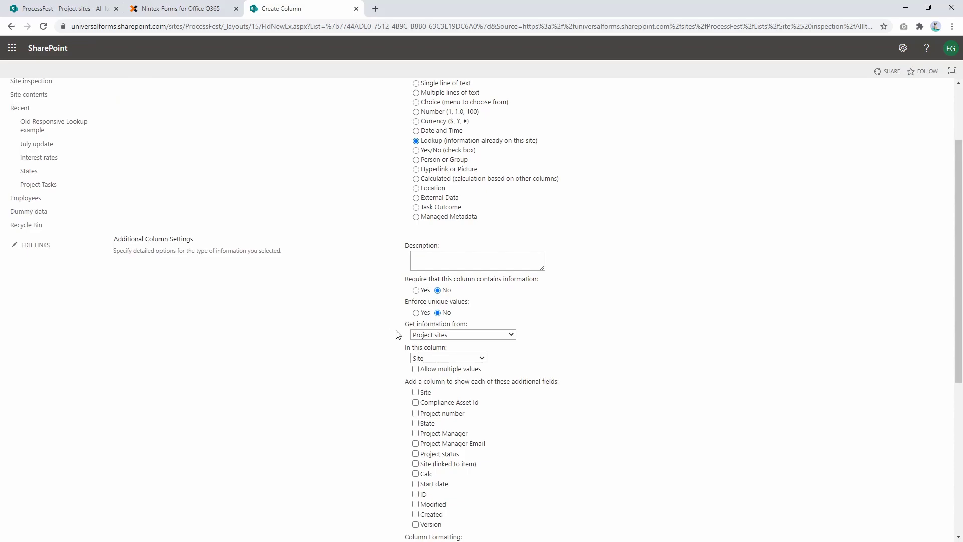
pyautogui.scroll(2, 325, 149)
pyautogui.click(10, 26)
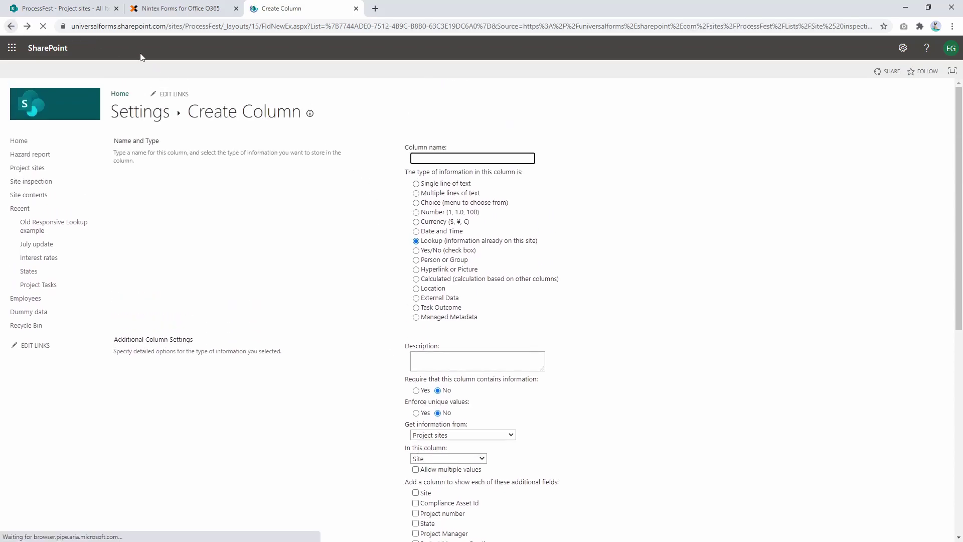
pyautogui.click(10, 27)
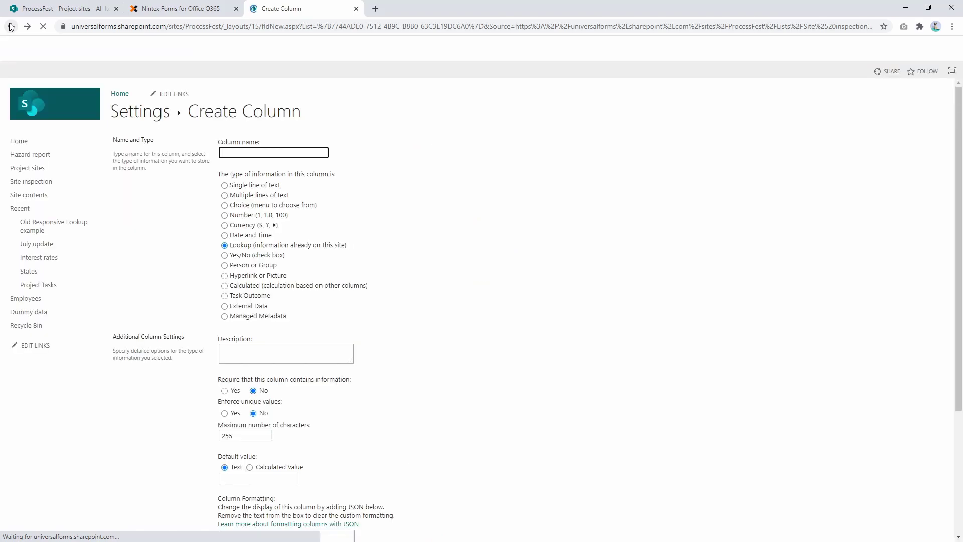
pyautogui.click(10, 26)
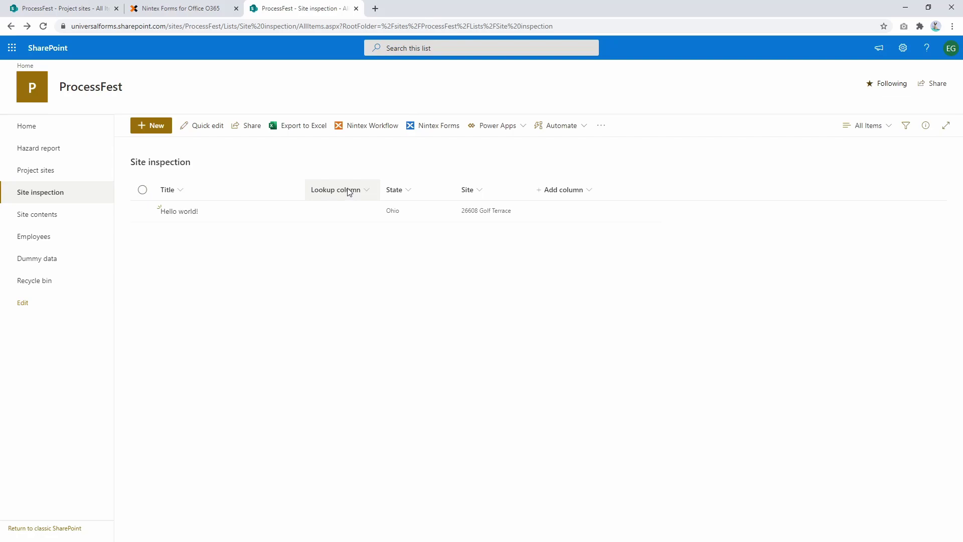
# Review the States and Sites control settings in the form designer
pyautogui.click(176, 8)
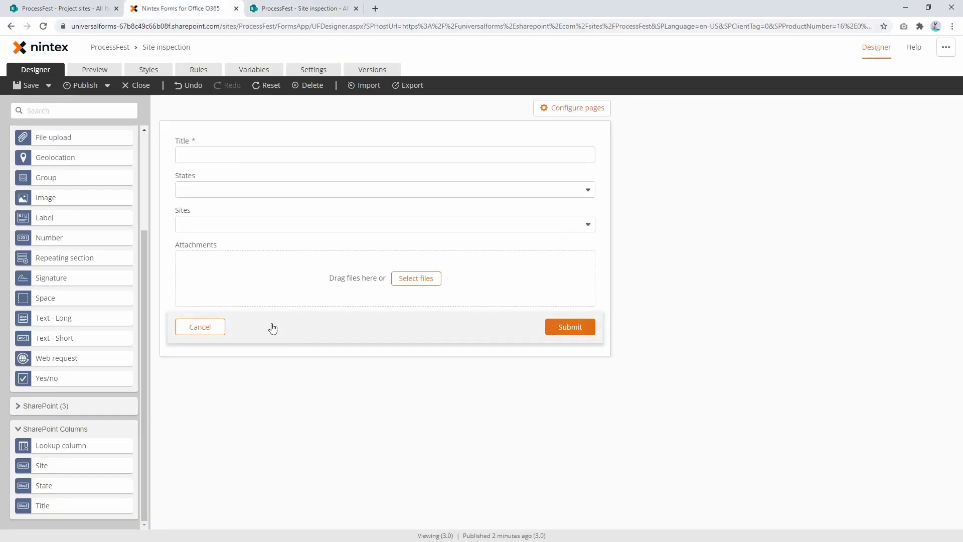
pyautogui.click(216, 187)
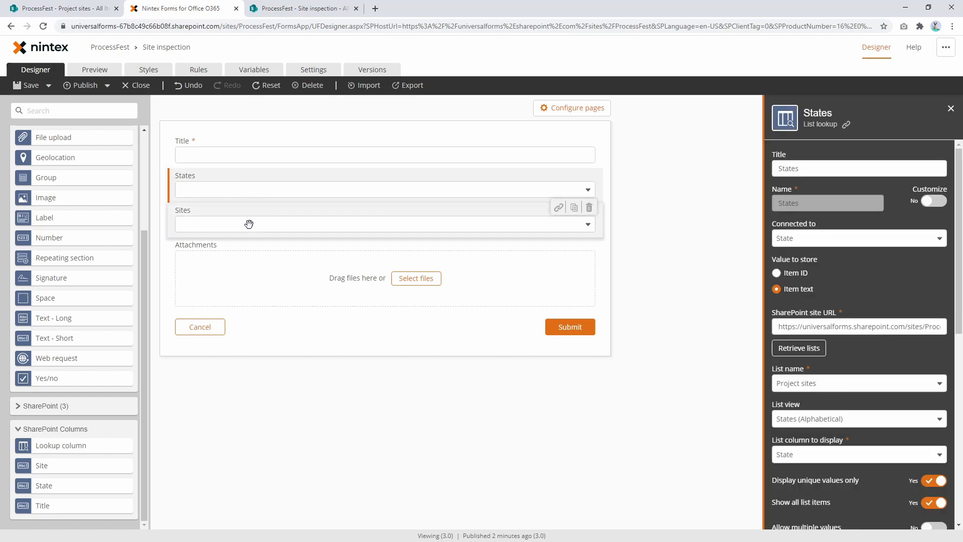
pyautogui.click(249, 224)
pyautogui.click(241, 191)
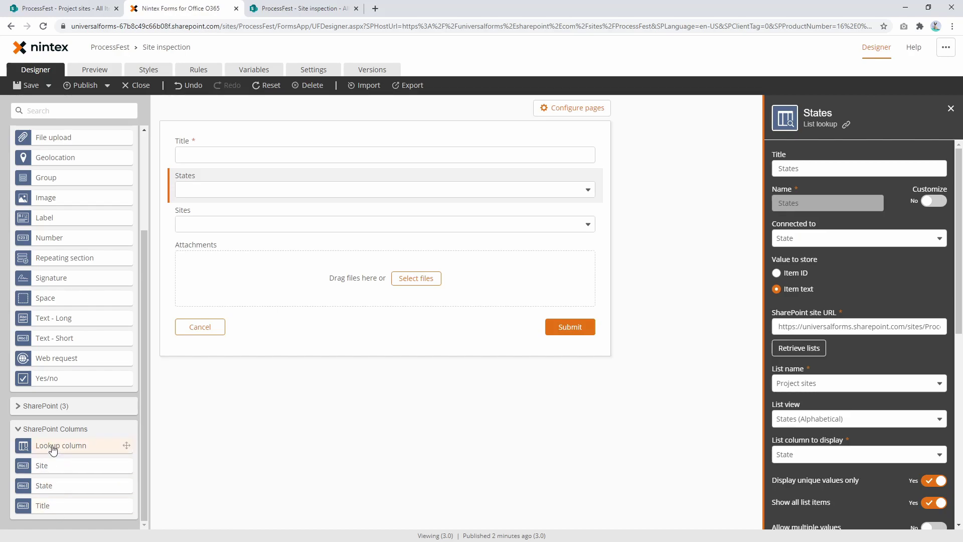
# Add a Lookup column 1 control below Sites and compare its List lookup settings with States and Sites
pyautogui.moveTo(50, 445); pyautogui.dragTo(293, 249)
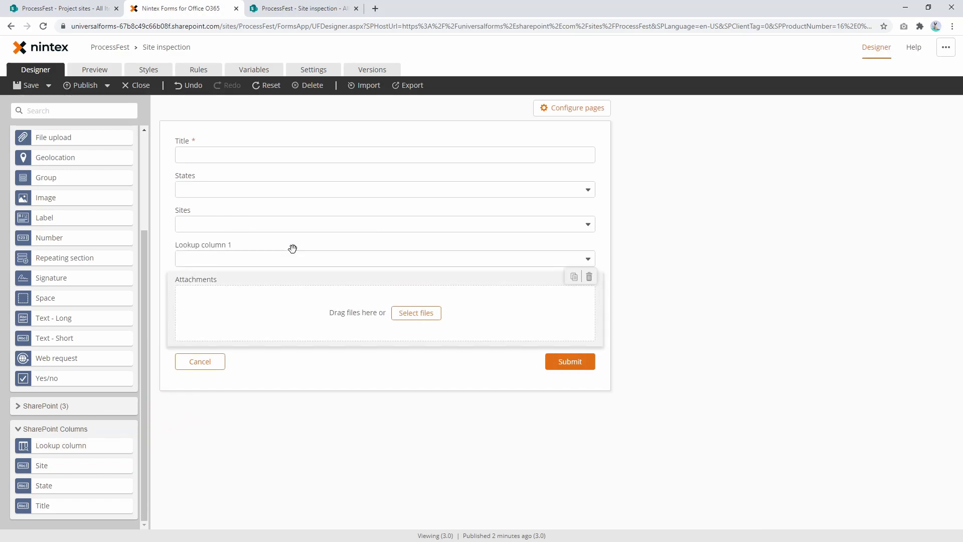
pyautogui.click(281, 251)
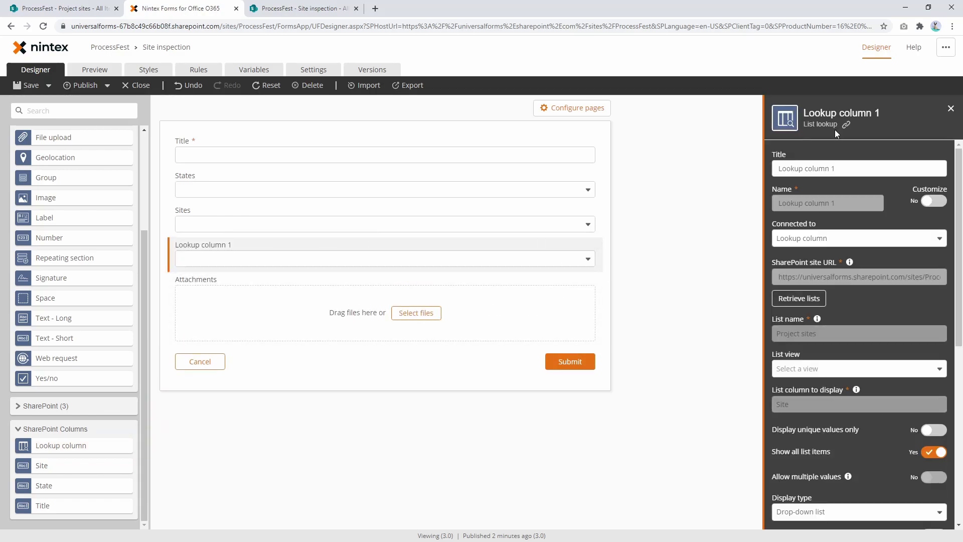
pyautogui.moveTo(808, 124); pyautogui.dragTo(831, 125)
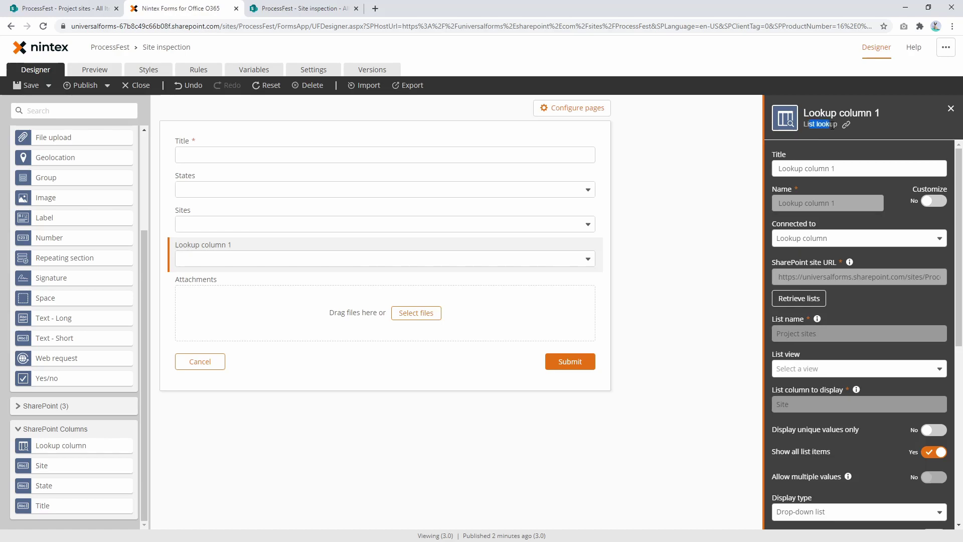
pyautogui.click(341, 223)
pyautogui.click(337, 193)
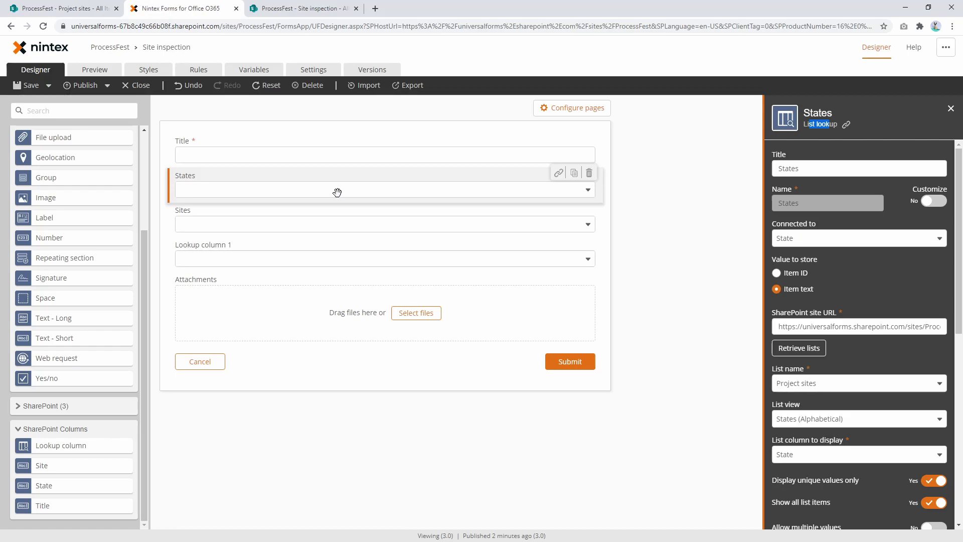
pyautogui.click(354, 260)
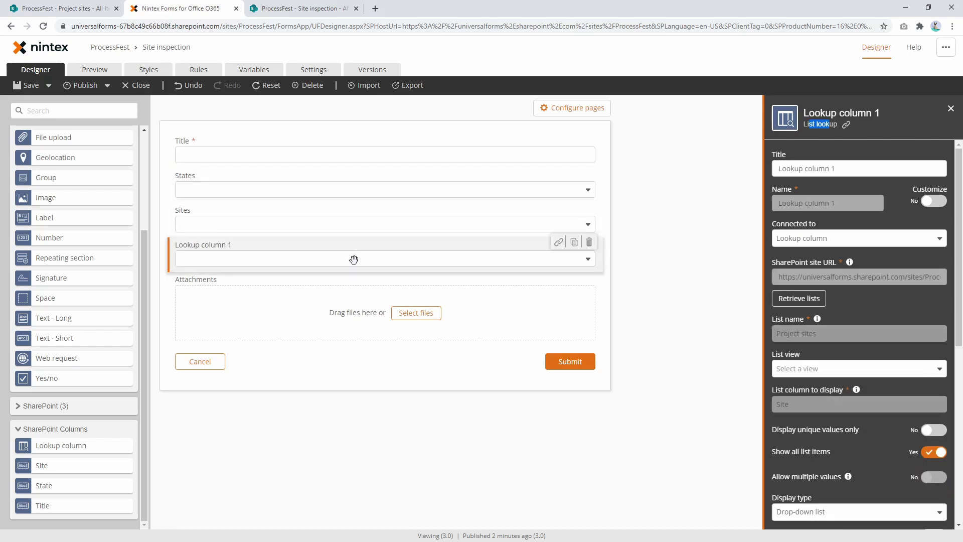
pyautogui.moveTo(804, 124); pyautogui.dragTo(880, 117)
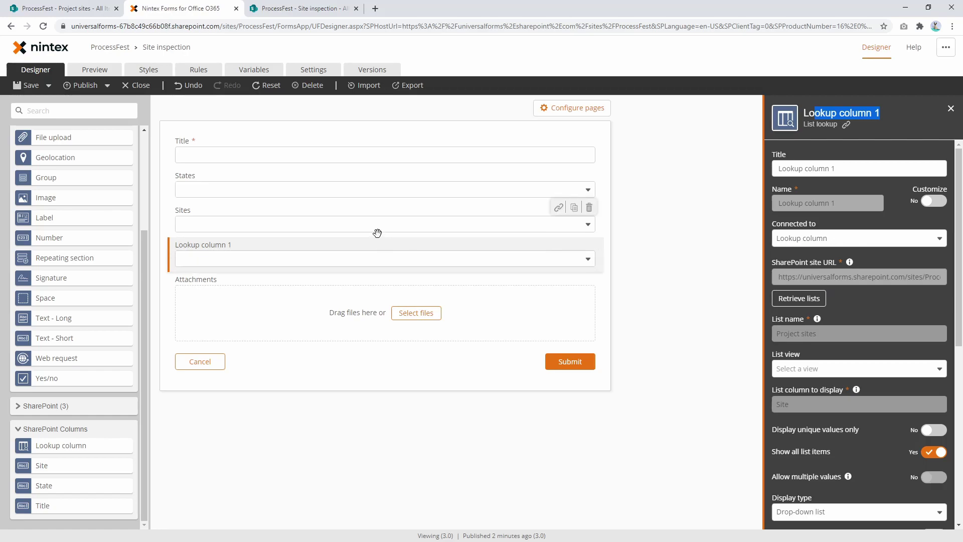
pyautogui.click(463, 224)
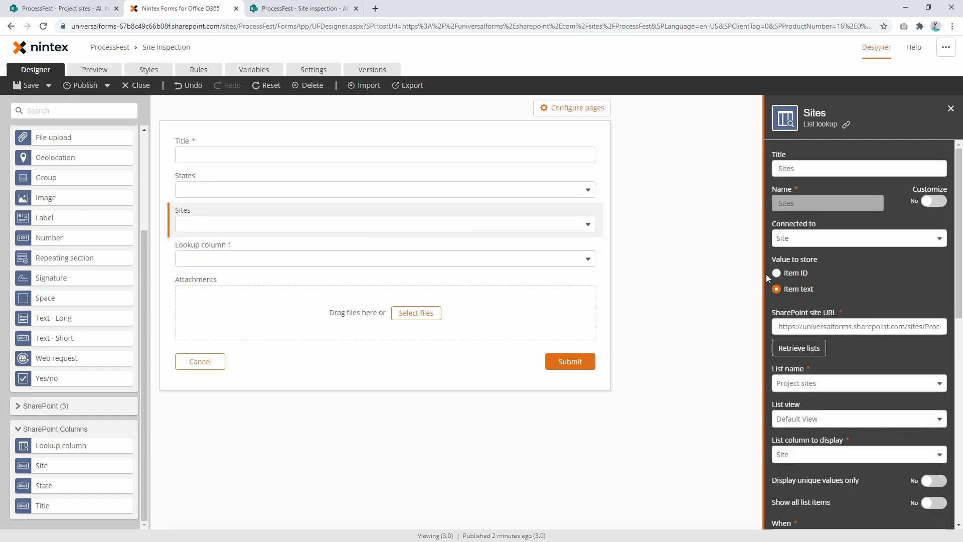
pyautogui.click(424, 261)
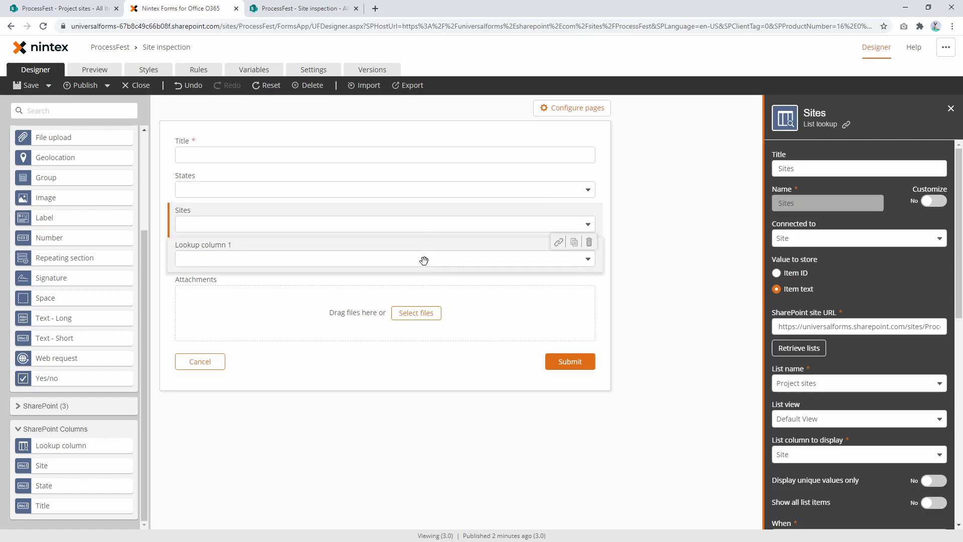